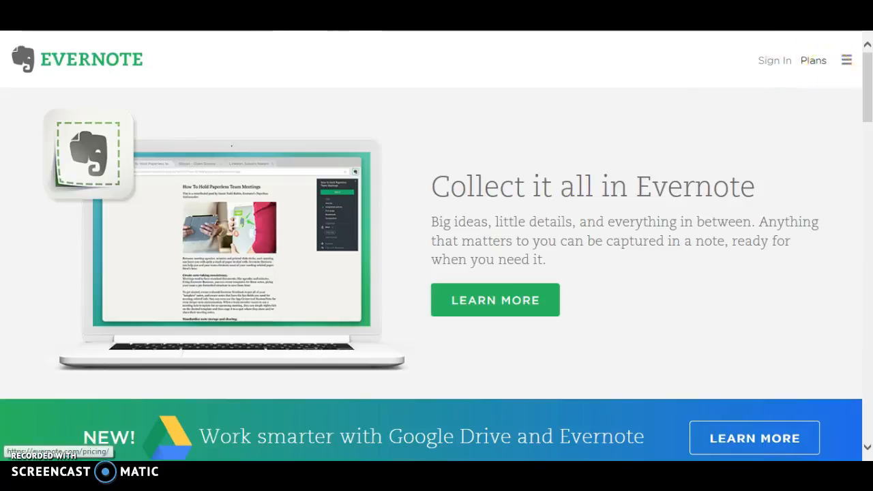
Sign in to the account and open the EEC324-01 course notebook
click(775, 61)
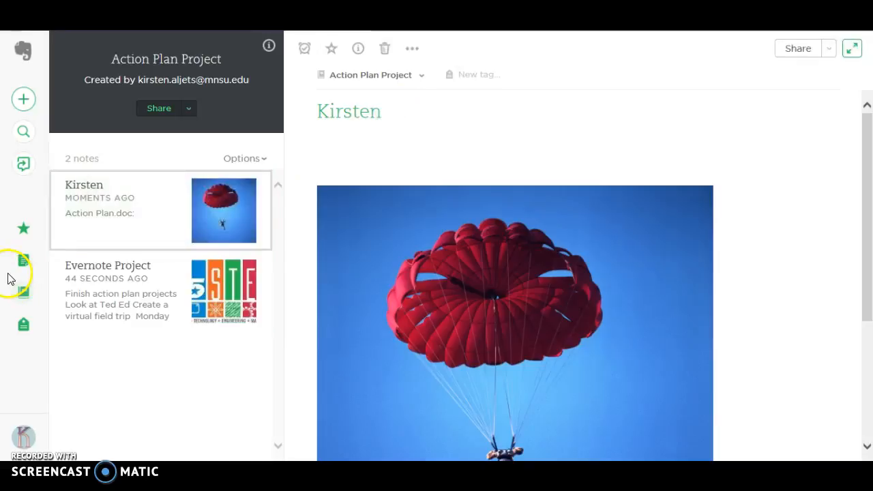
click(24, 294)
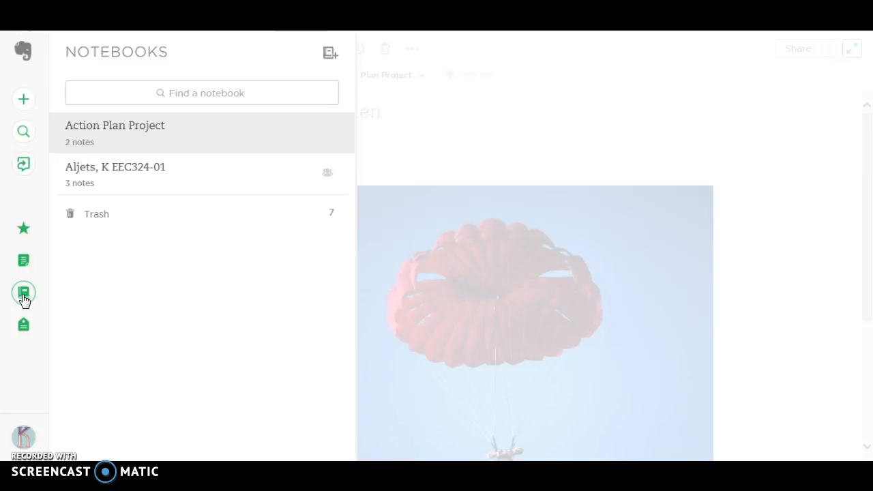
click(146, 174)
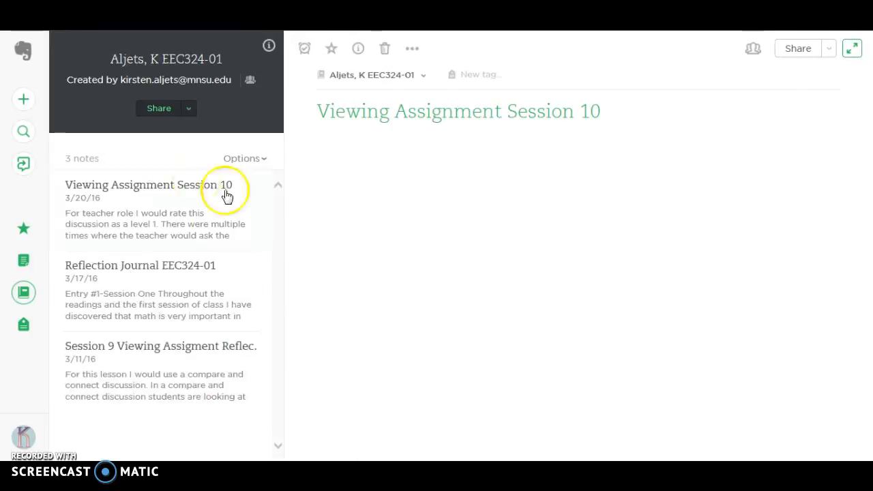
Look through the Viewing Assignment Session 10 note and the Reflection Journal EEC324-01 note
scroll(585, 169, down, 3)
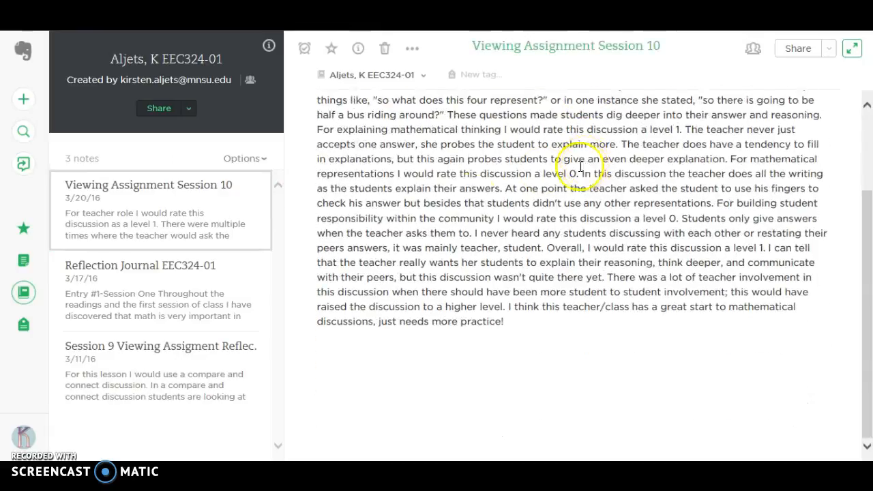
click(189, 291)
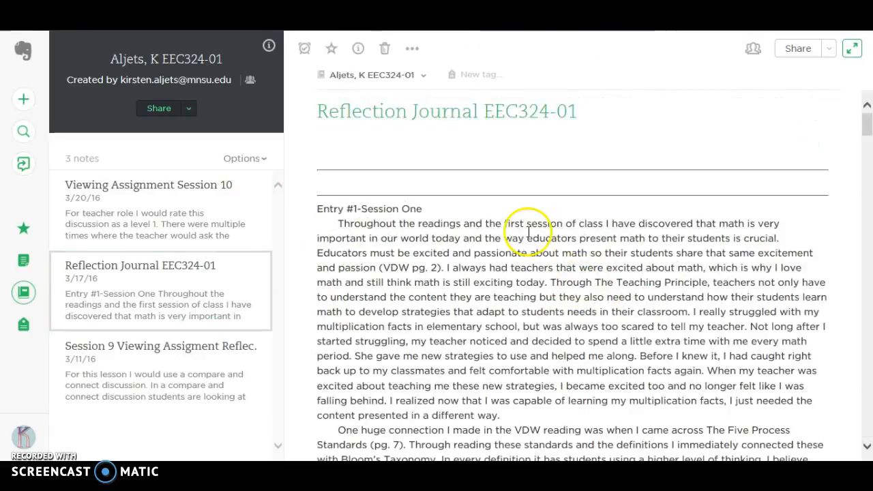
scroll(526, 232, down, 10)
scroll(530, 238, down, 10)
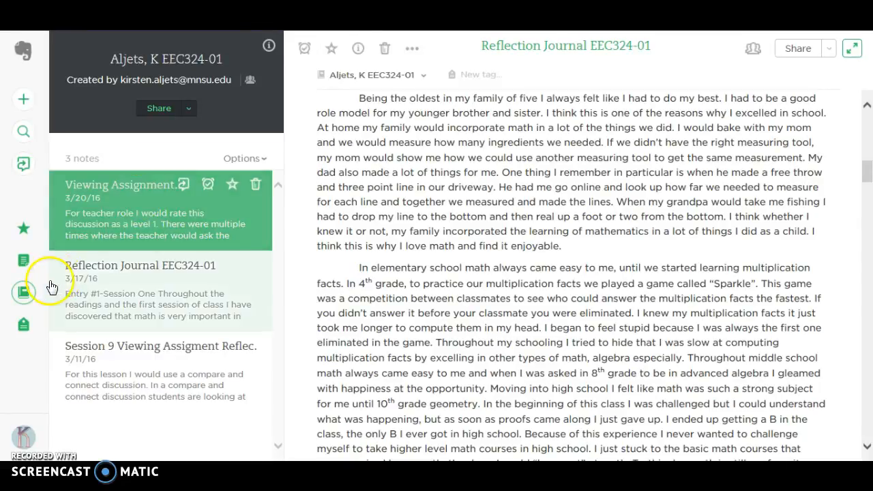
Open the Evernote Project note in the Action Plan Project notebook
click(24, 294)
click(138, 128)
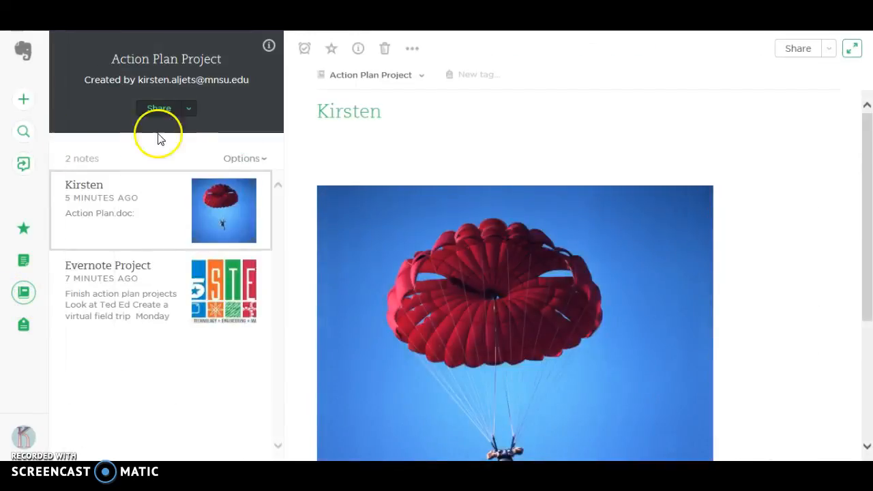
click(158, 282)
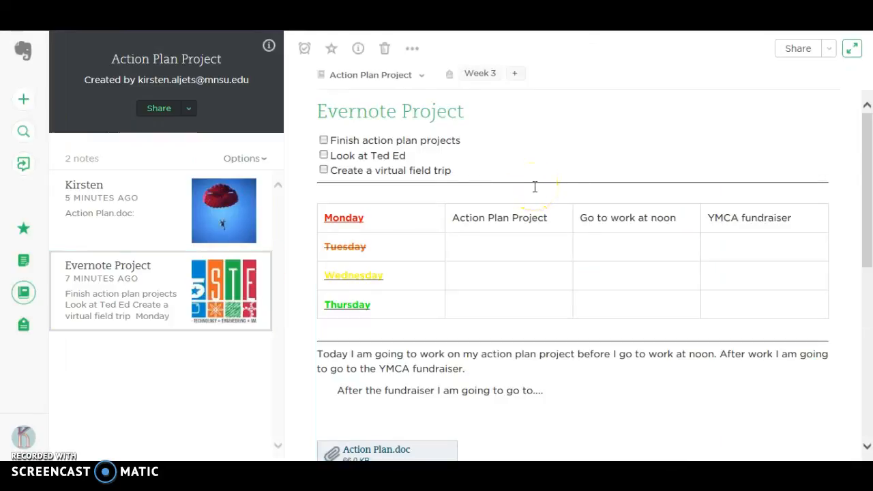
Check off "Finish action plan projects" in the note's to-do list, and toggle "Look at Ted Ed" on and back off
click(483, 163)
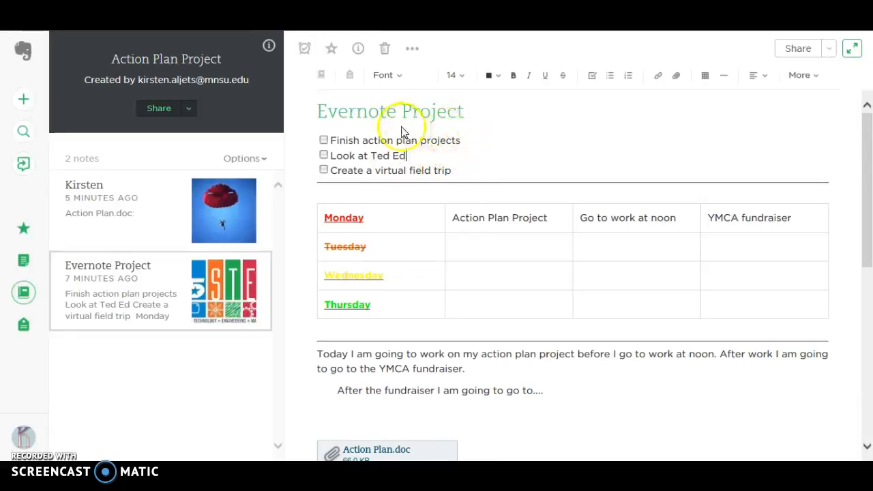
click(324, 141)
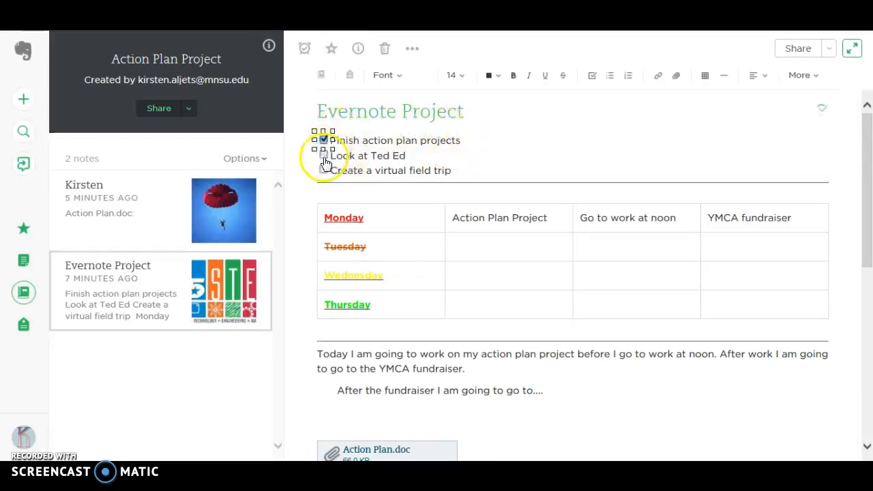
click(325, 156)
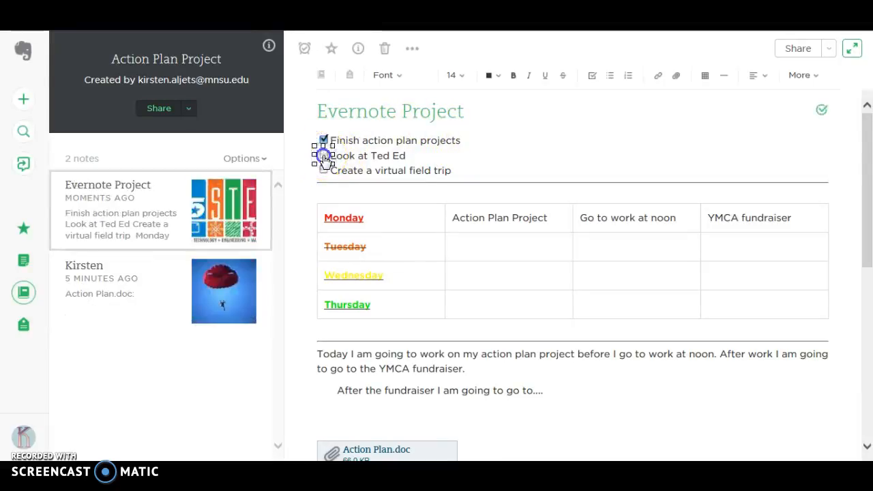
click(325, 156)
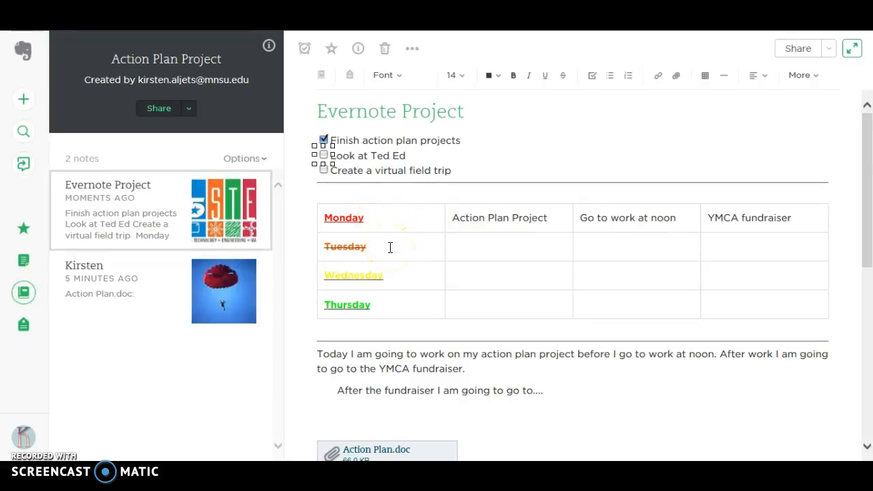
Review the note's weekday table, text, Action Plan.doc attachment and STEM image, and open the note with the parachute photo
scroll(491, 313, down, 1)
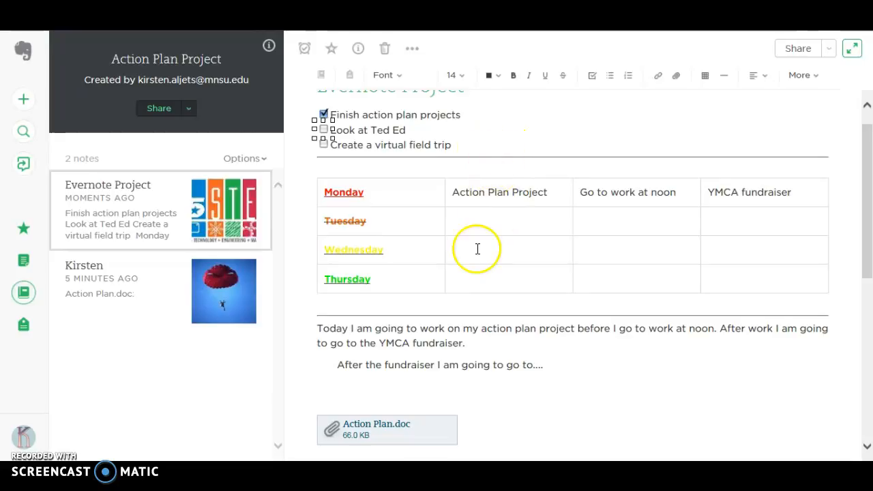
scroll(476, 316, down, 2)
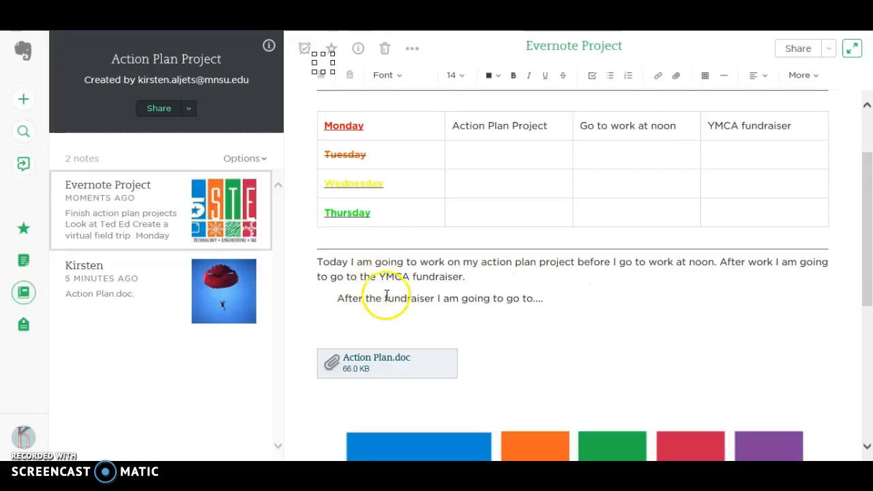
scroll(600, 295, down, 7)
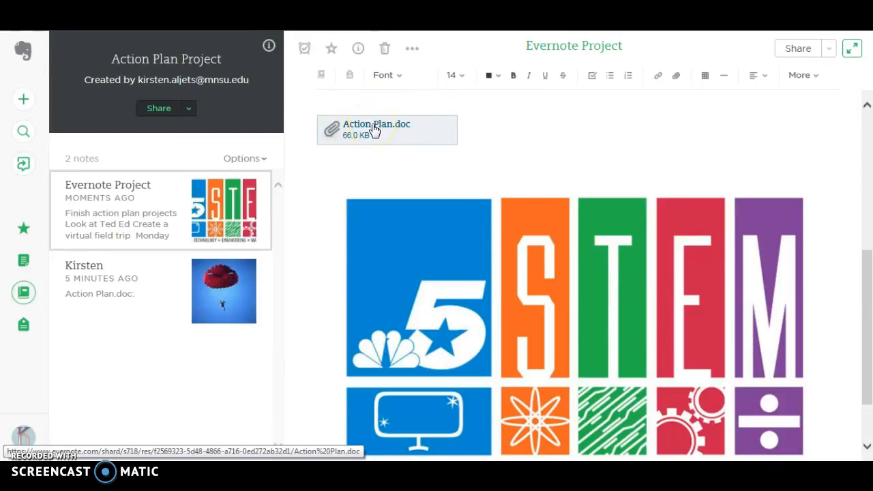
scroll(461, 177, down, 2)
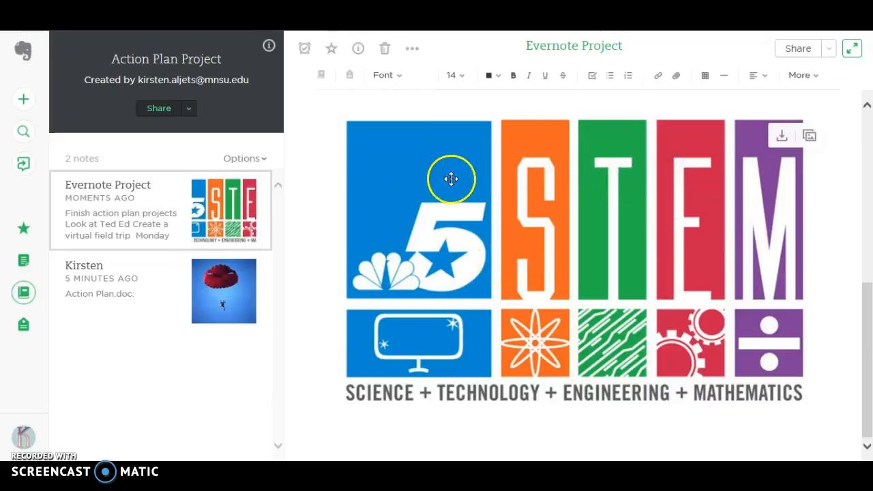
click(108, 297)
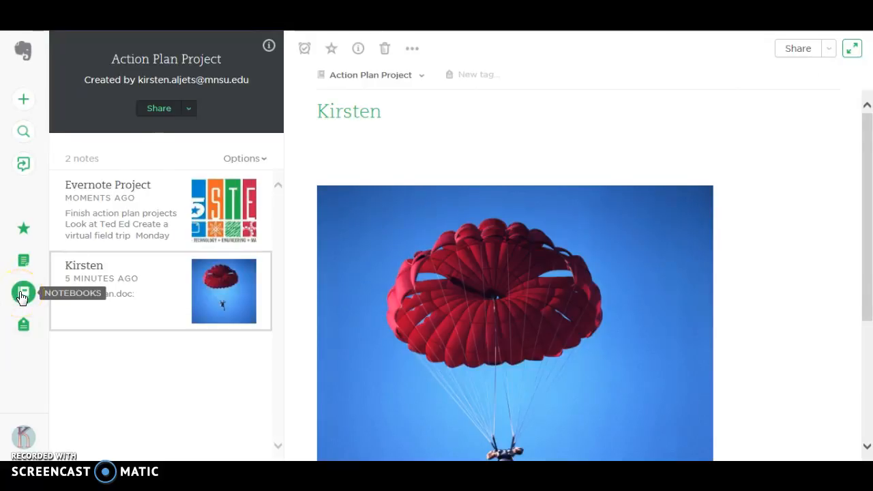
Create a new note titled "Evernote" in the Action Plan Project notebook and place the cursor in its body
click(24, 103)
click(176, 111)
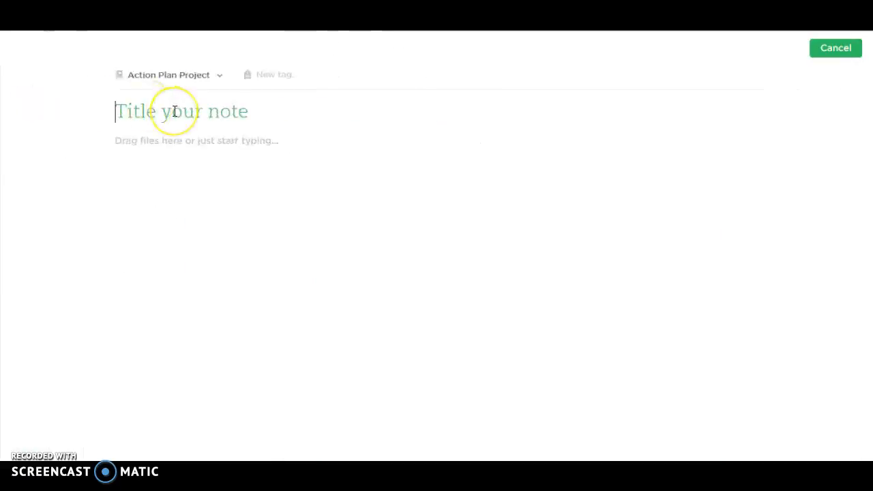
text(Evernote)
click(207, 200)
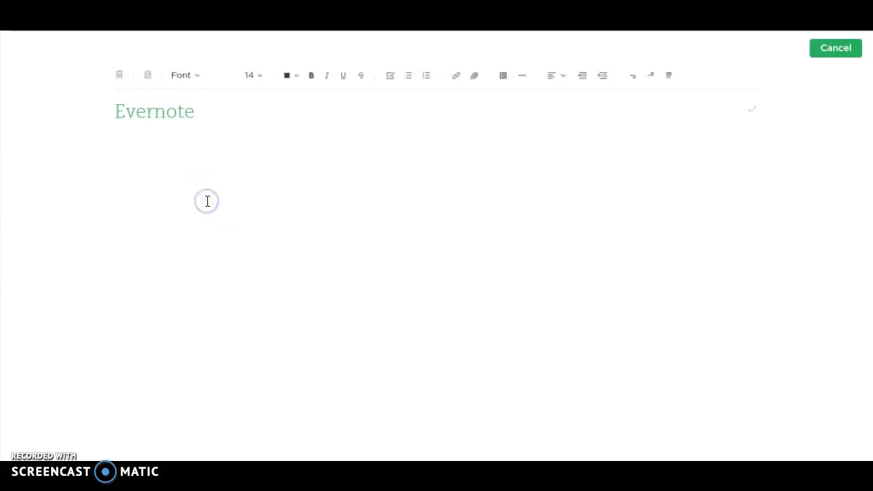
click(205, 186)
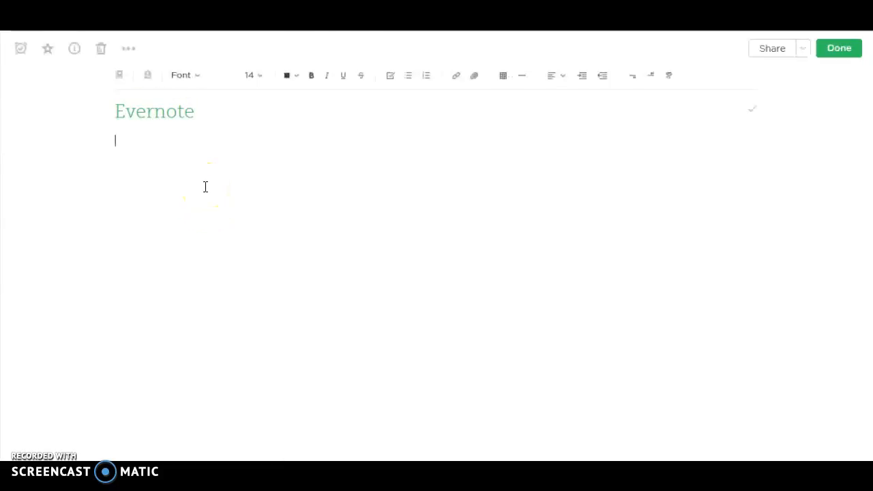
text(jadklfal)
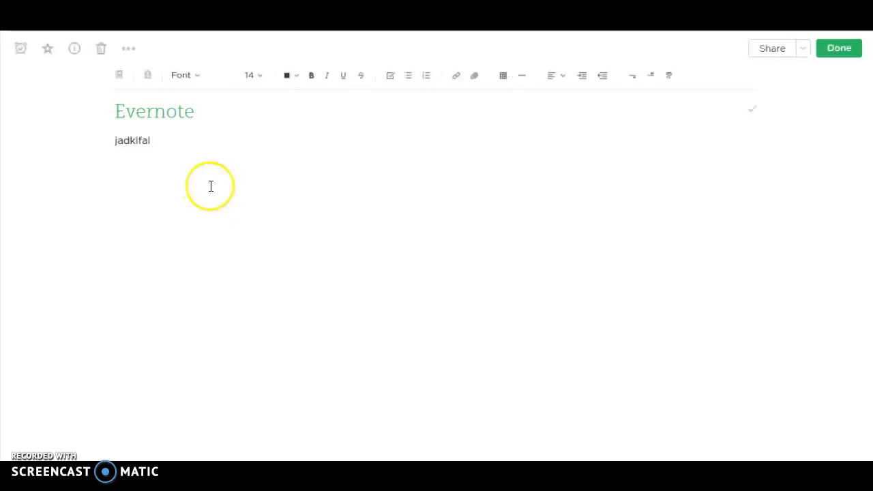
key(BackSpace)
key(BackSpace)
key(BackSpace)
key(BackSpace)
key(BackSpace)
key(BackSpace)
key(BackSpace)
key(BackSpace)
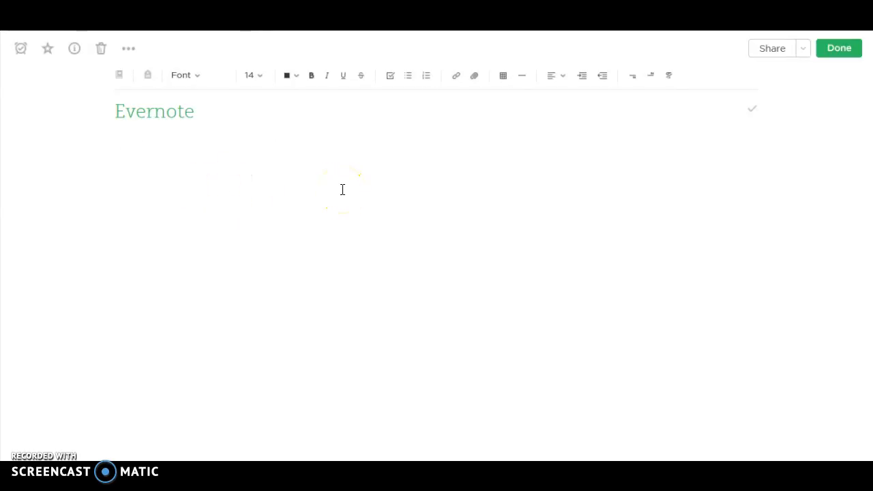
Add a checklist to the note body with the sample items "djfalkd" and "fjdalfdj"
click(390, 78)
text(djfalkd)
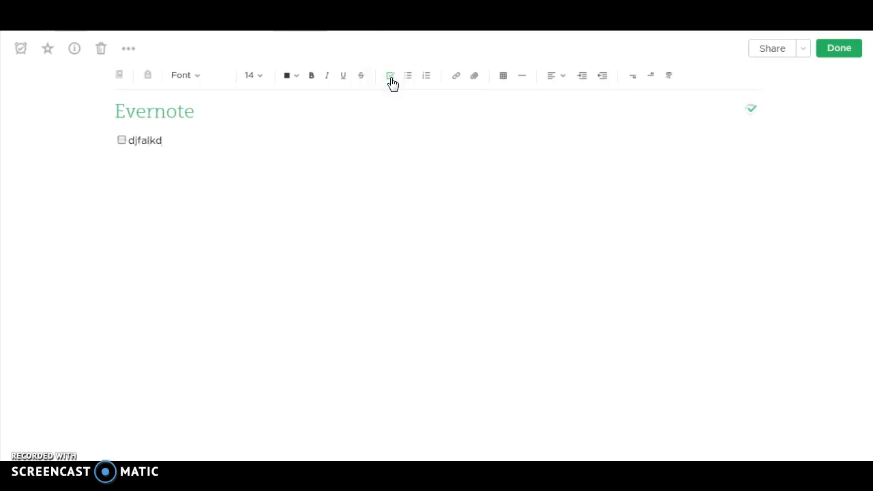
key(Return)
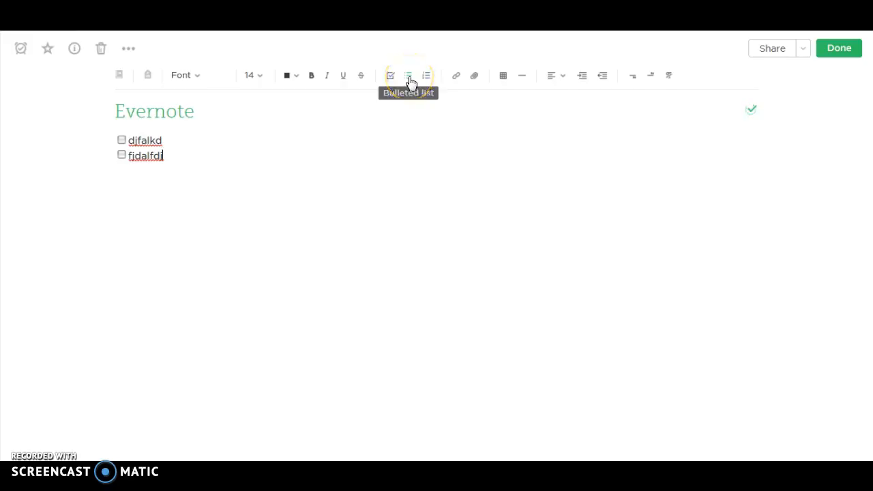
Start a bulleted list below the checklist, convert it to a numbered list, and remove the extra item with the checkbox
click(410, 80)
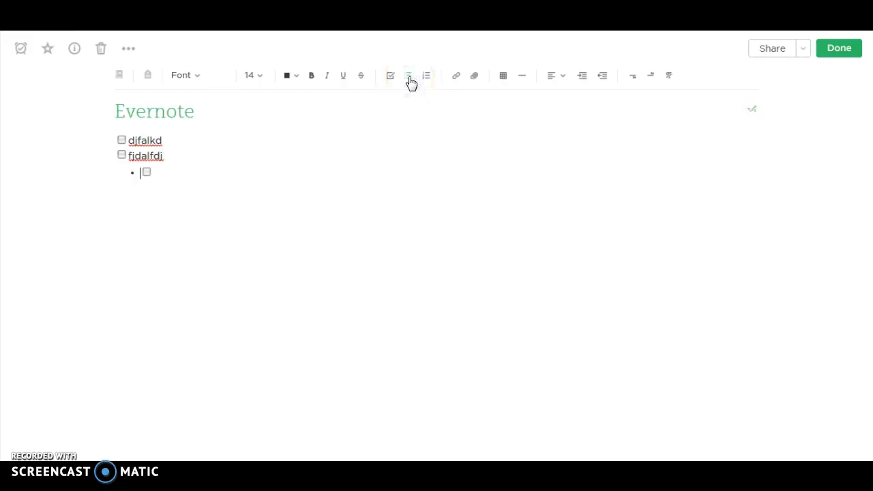
click(422, 78)
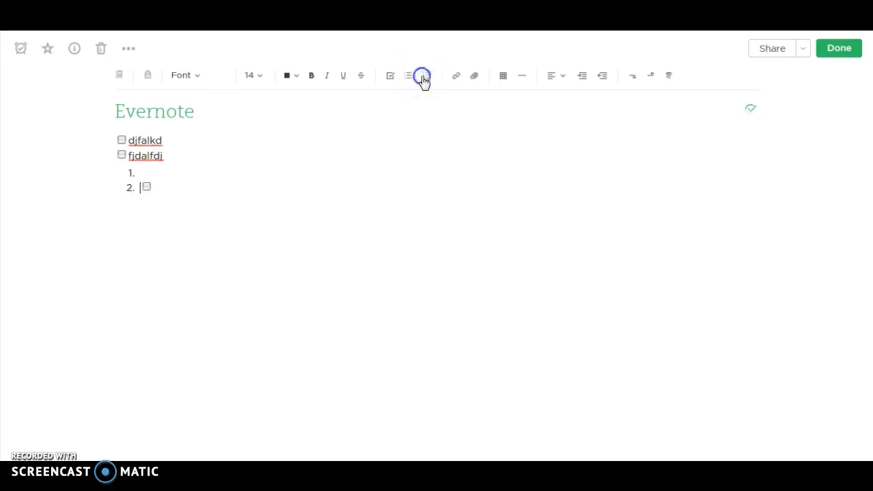
click(148, 189)
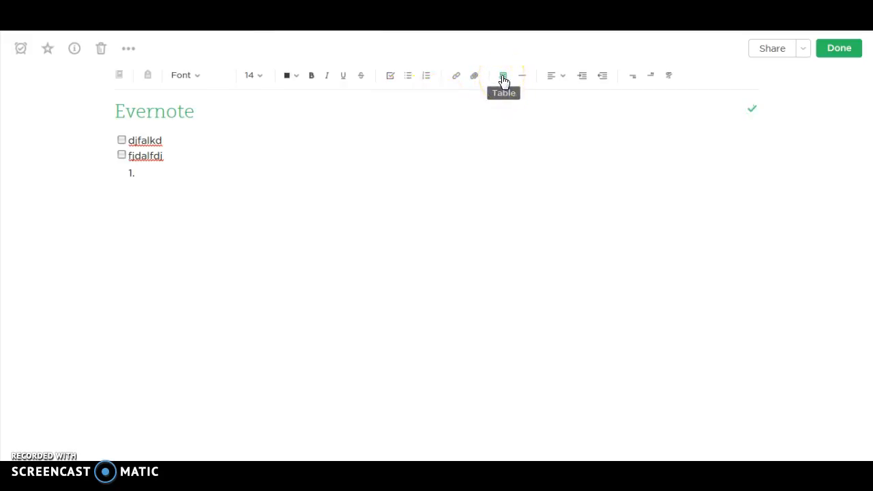
Insert a table of three columns and two rows below the list, with "Monday" and "Tuesday" in the first column
click(501, 81)
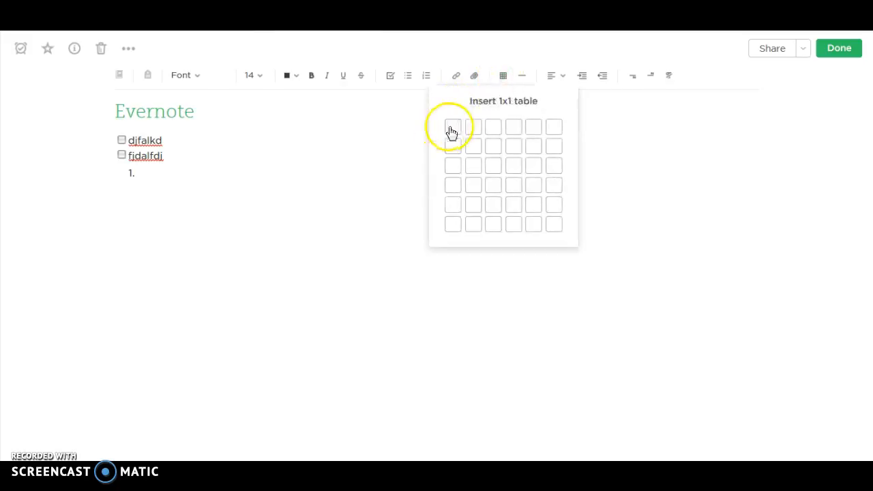
click(487, 149)
click(259, 199)
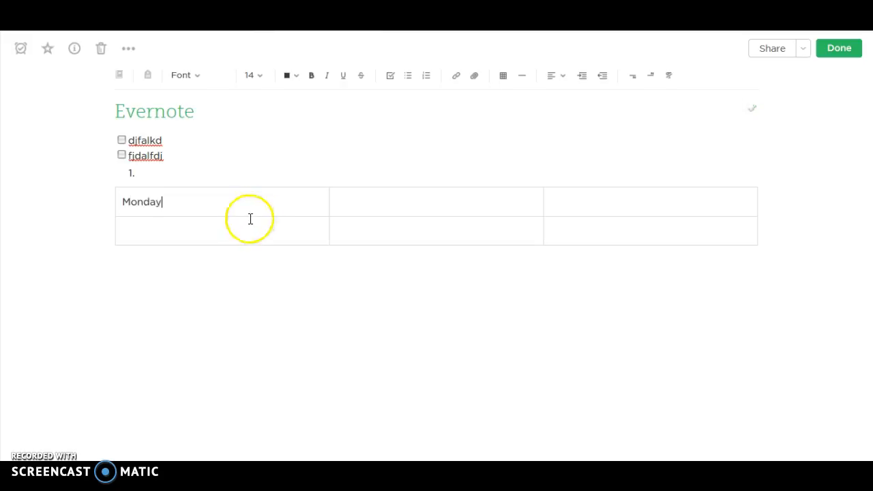
click(248, 222)
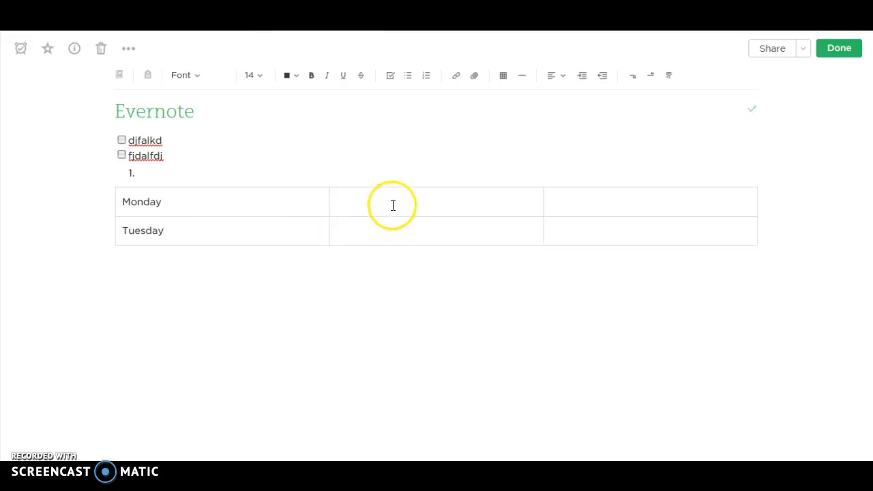
click(166, 271)
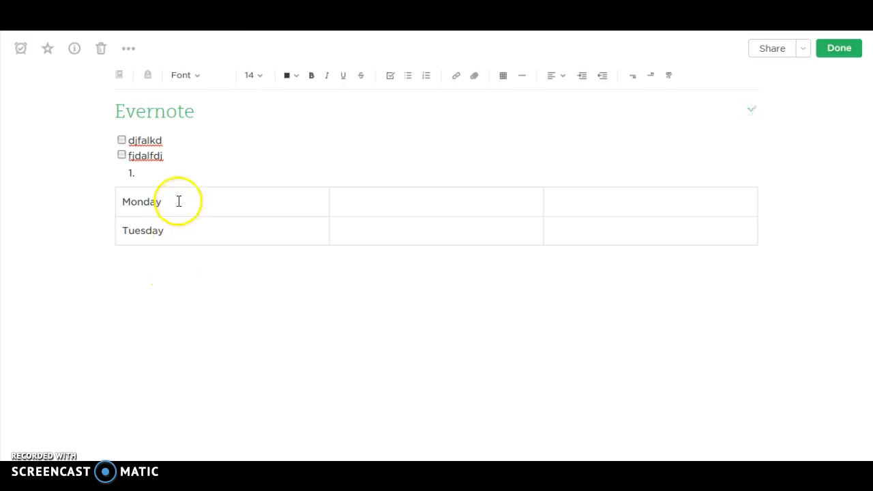
Set the word "Monday" in the table to the Verdana font at size 18
click(147, 203)
drag(147, 203, 124, 202)
click(199, 77)
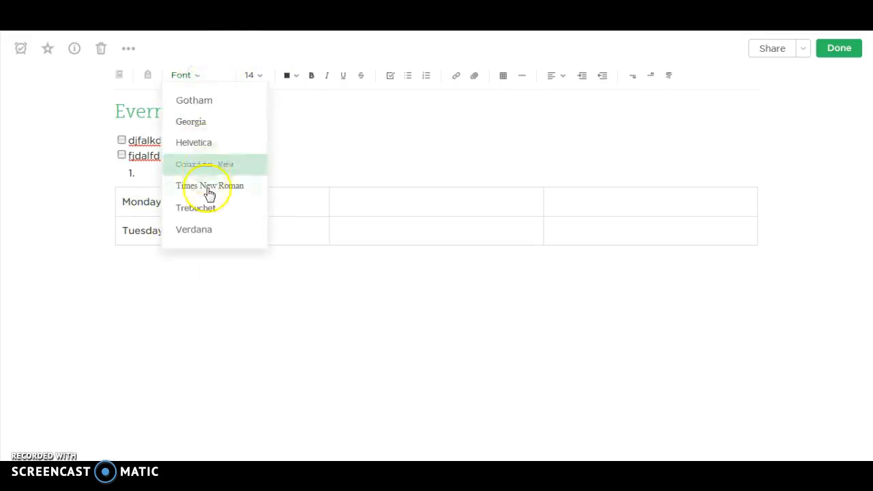
click(204, 229)
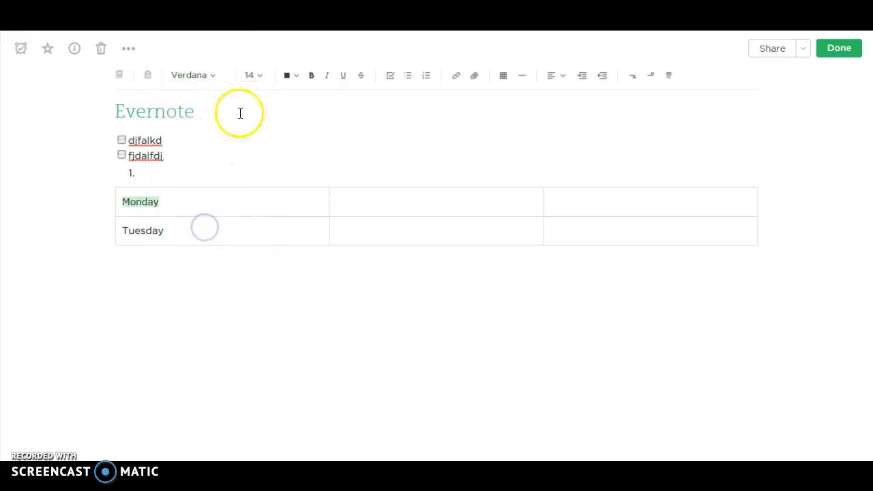
click(255, 76)
click(255, 189)
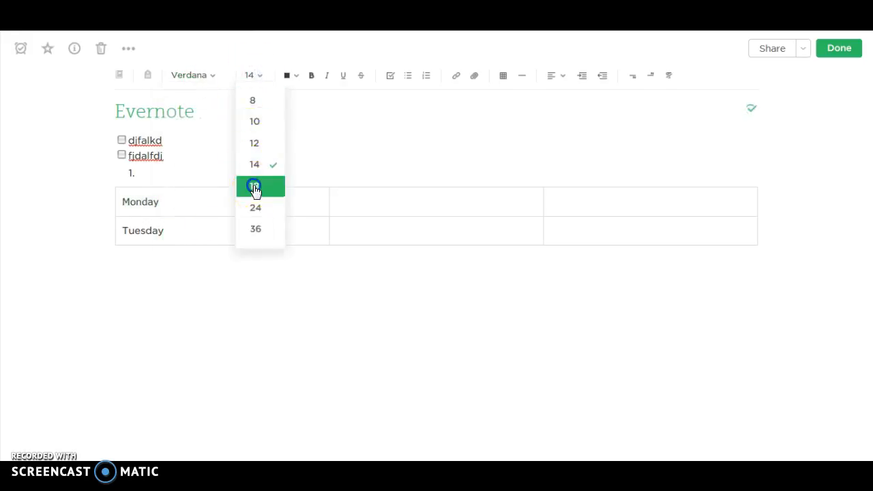
Color the word "Monday" turquoise and make it bold, italic and underlined
click(292, 75)
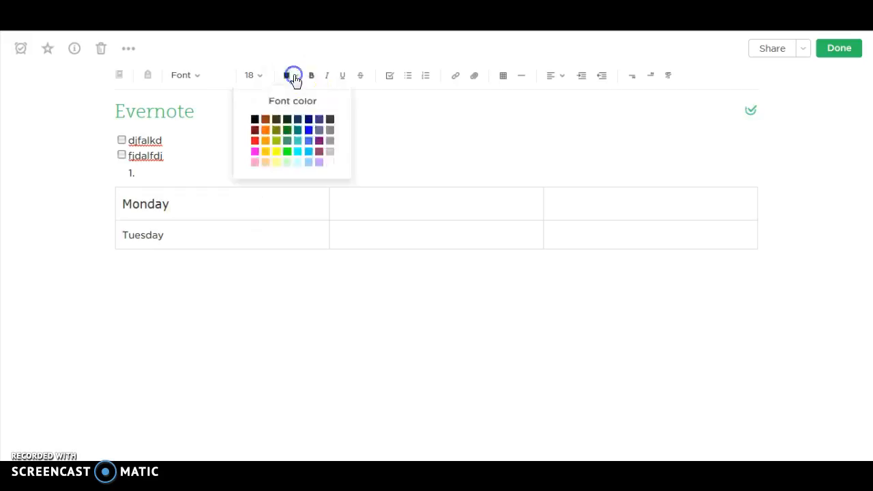
click(298, 140)
click(312, 76)
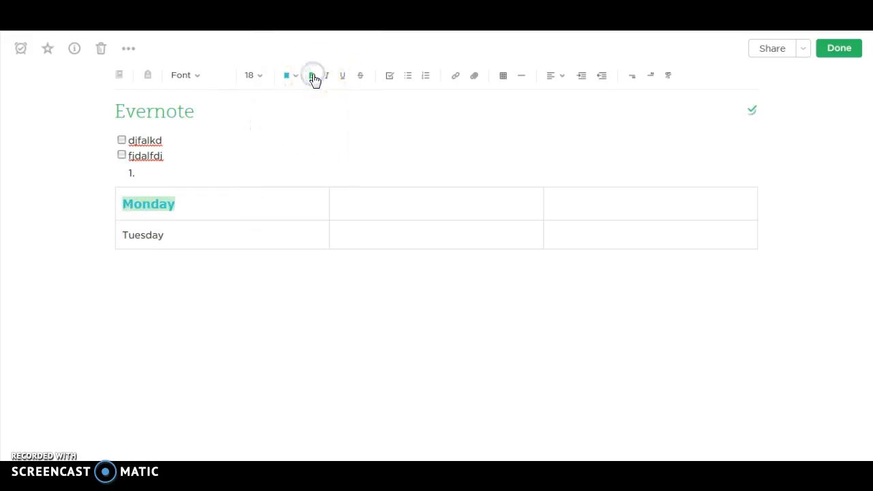
click(328, 76)
click(343, 75)
Apply strikethrough to the word "Tuesday" in the table
click(143, 245)
drag(172, 239, 149, 238)
click(343, 76)
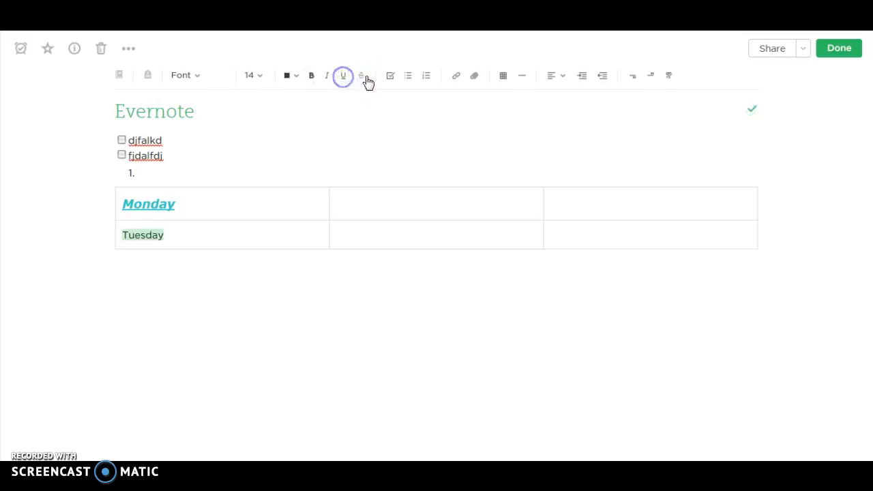
click(362, 77)
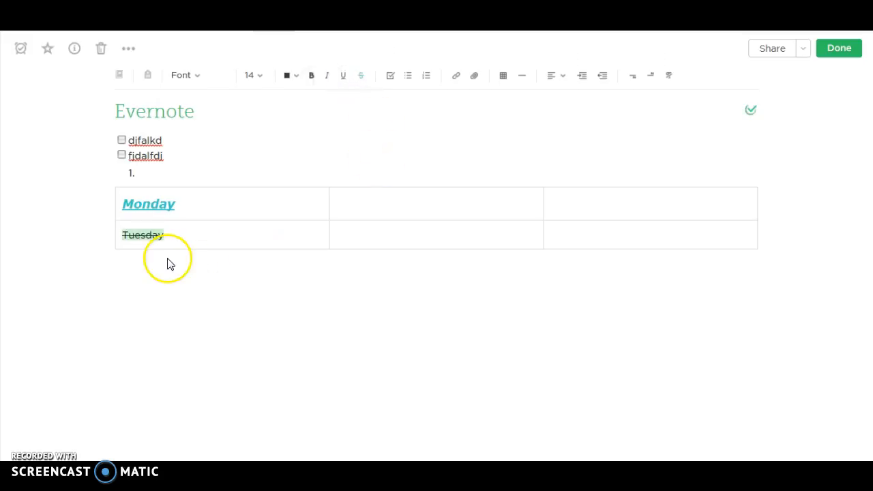
click(181, 238)
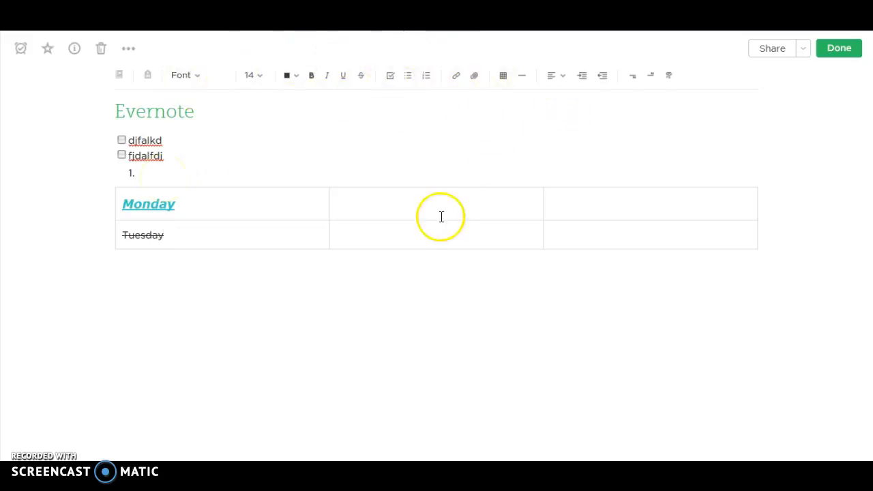
Remove the empty numbered item between the checklist and the table, leaving a plain blank line
click(185, 300)
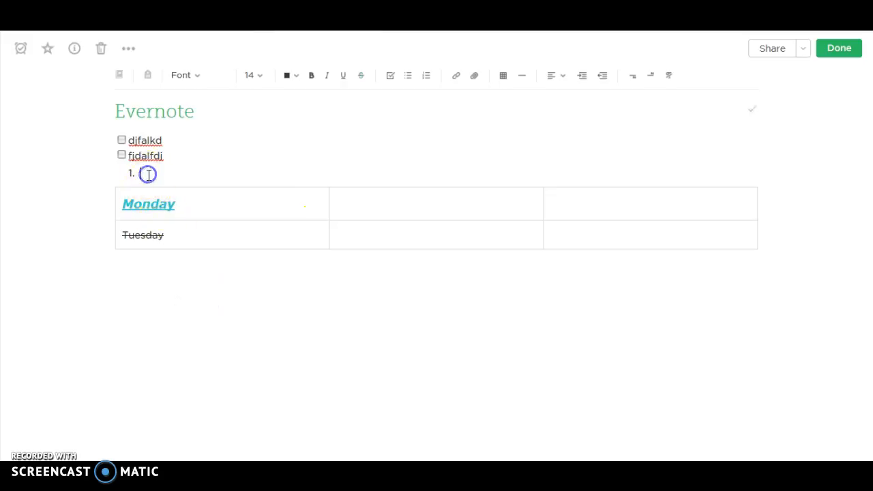
key(BackSpace)
key(Return)
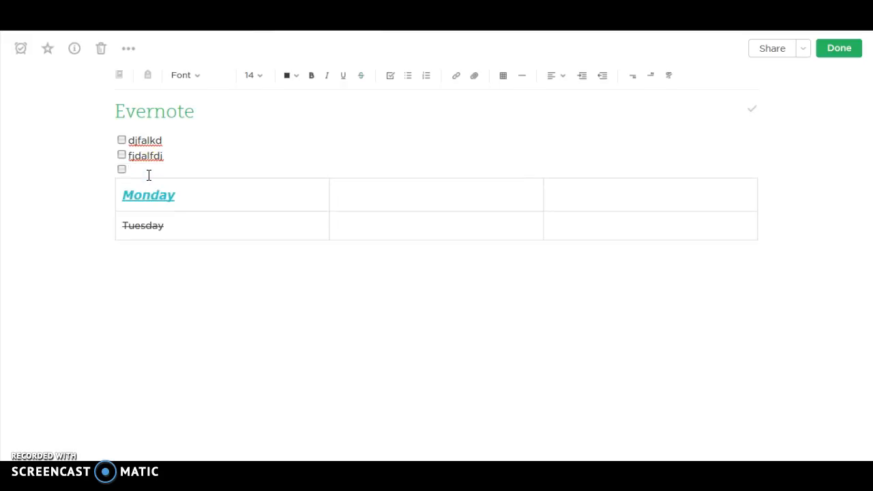
click(122, 169)
Start attaching files to the note and choose the teacher picture from the Pictures library
click(472, 77)
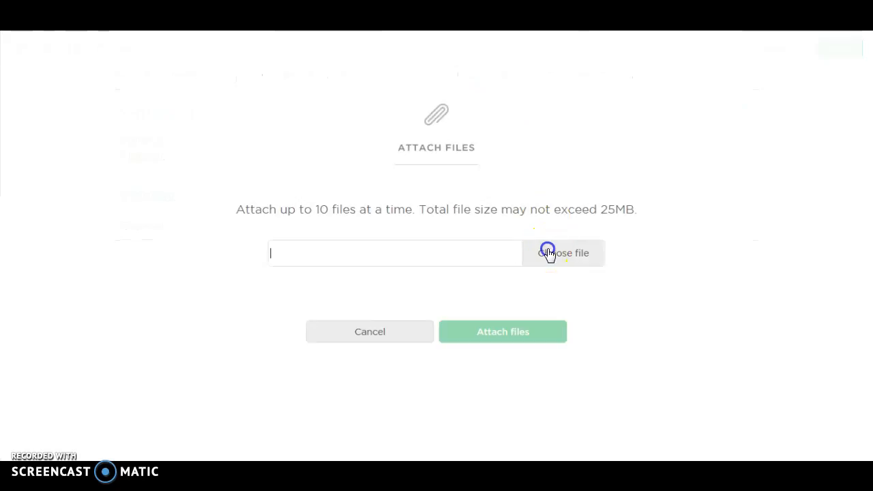
click(547, 252)
click(62, 190)
scroll(300, 164, down, 10)
scroll(301, 208, down, 3)
click(293, 113)
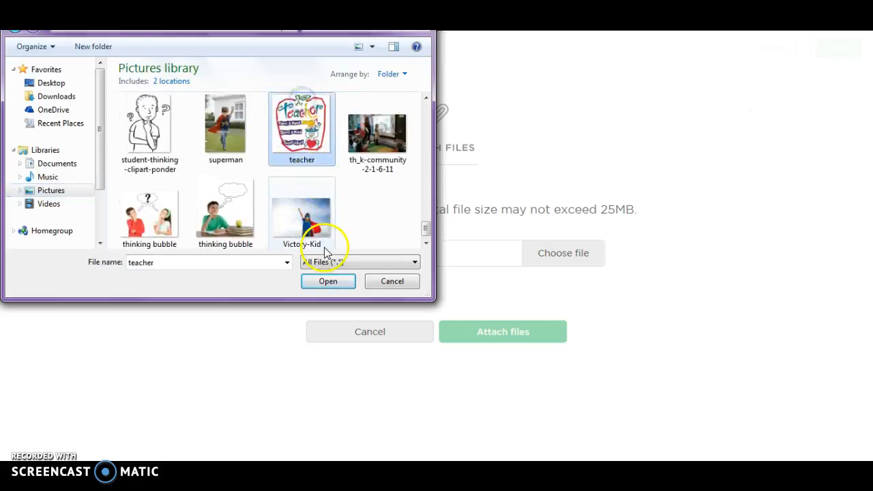
click(327, 283)
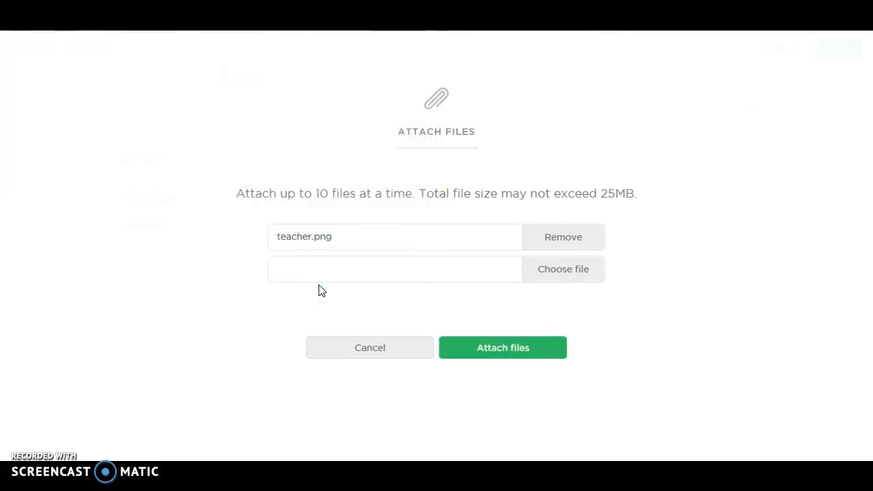
Add Action Plan.doc from the Educational Technology folder in Documents as a second file and attach both files to the note
click(546, 270)
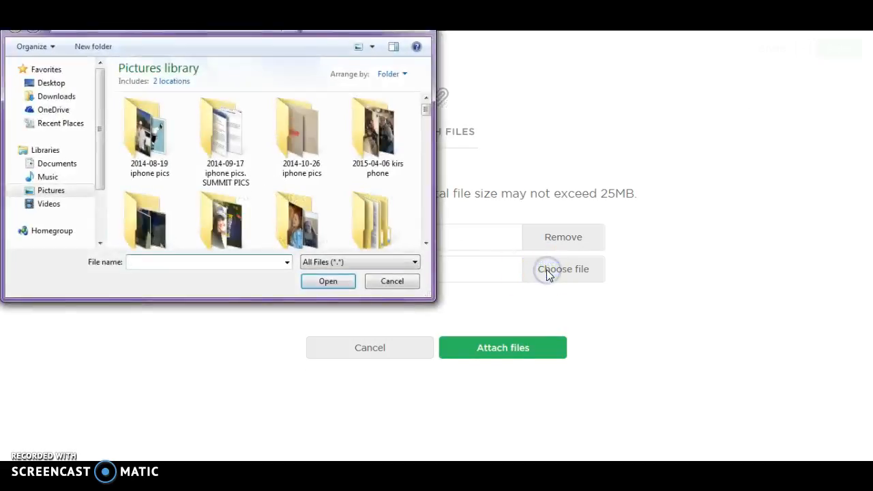
click(75, 167)
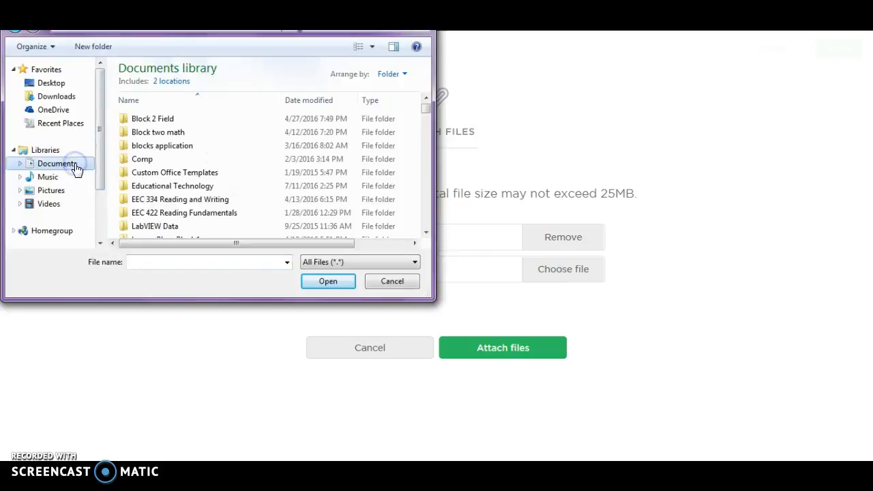
double_click(161, 187)
double_click(157, 147)
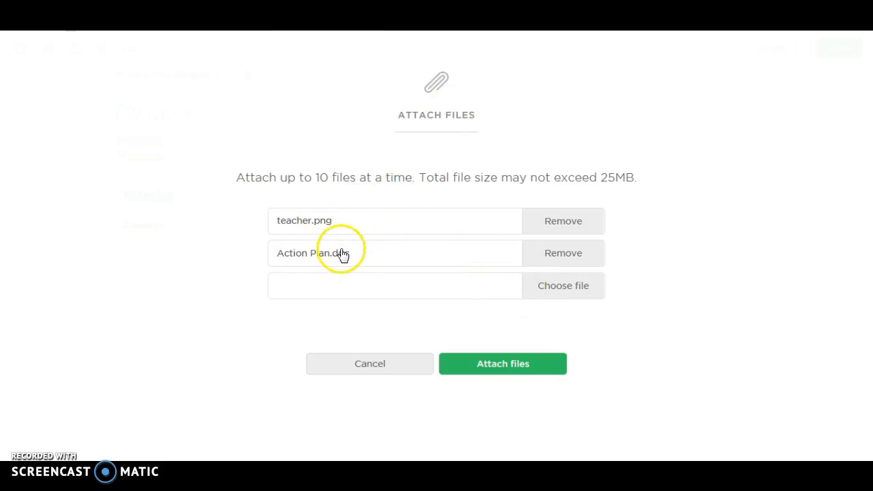
click(503, 370)
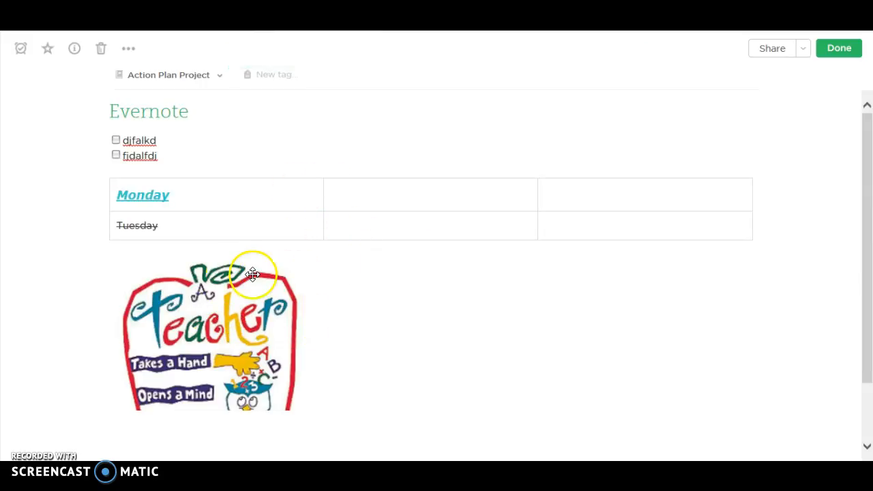
Remove the Action Plan.doc attachment from the end of the note, leaving the cursor below the teacher picture
scroll(394, 290, down, 1)
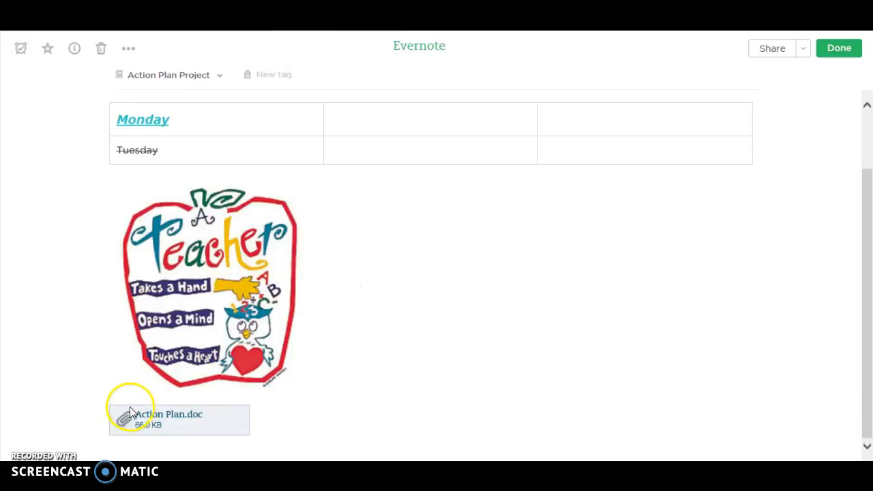
click(329, 412)
scroll(330, 412, up, 1)
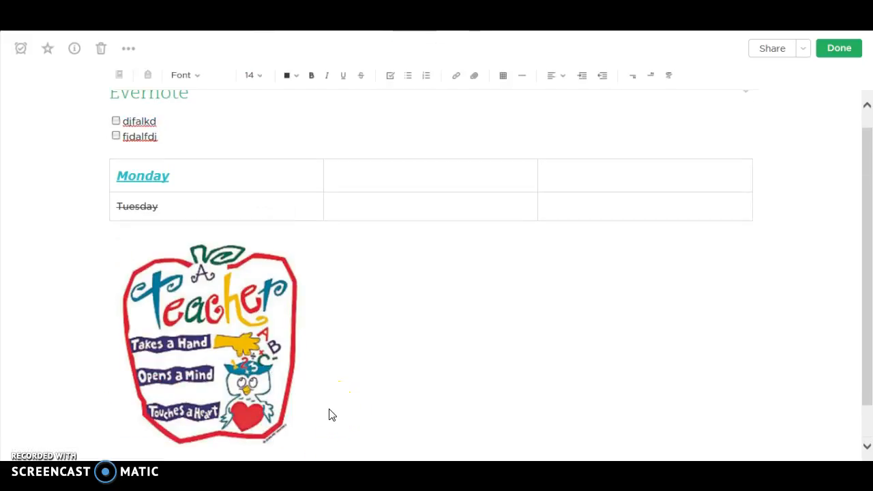
scroll(332, 418, down, 1)
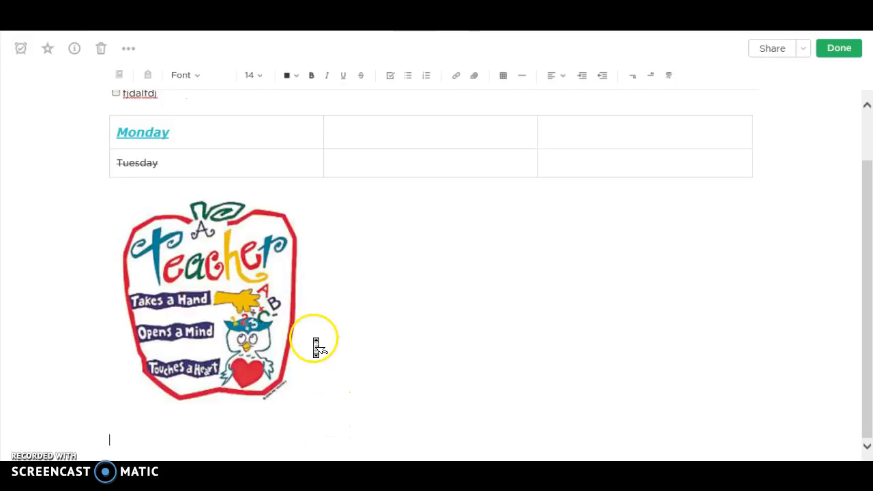
scroll(313, 321, up, 1)
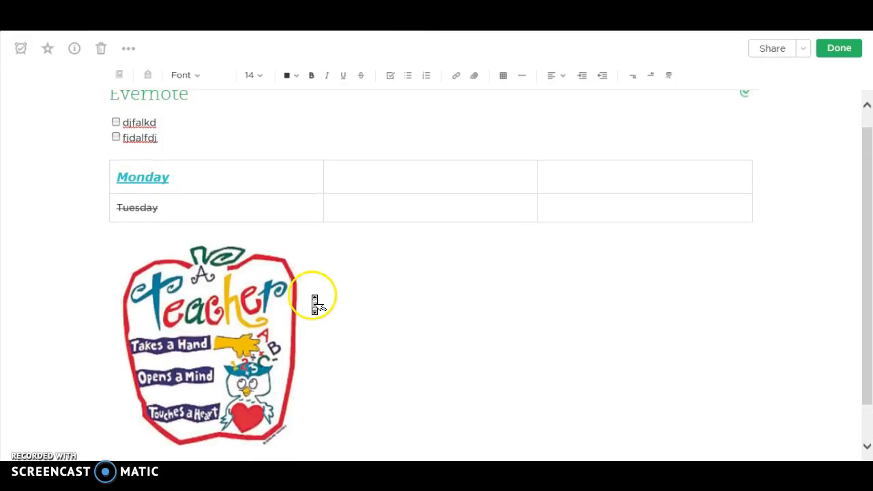
Insert a link titled "YouTube" below the picture, pasting the copied YouTube video address as its target
click(456, 77)
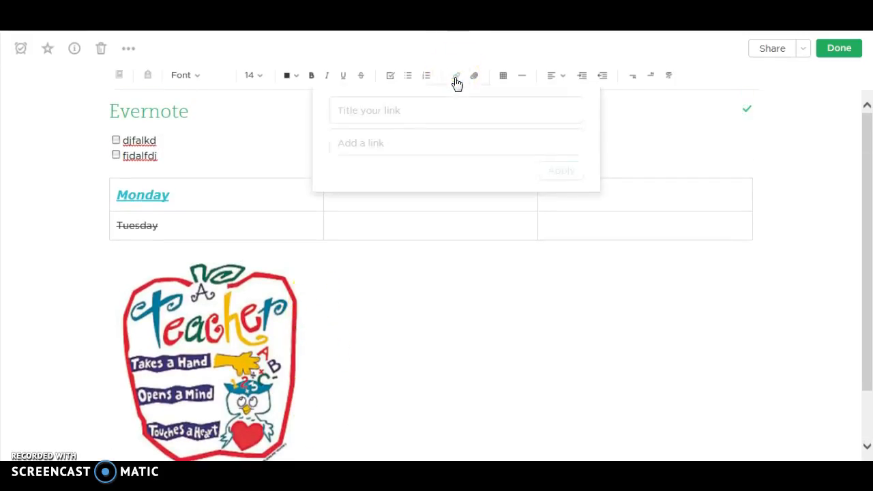
click(413, 111)
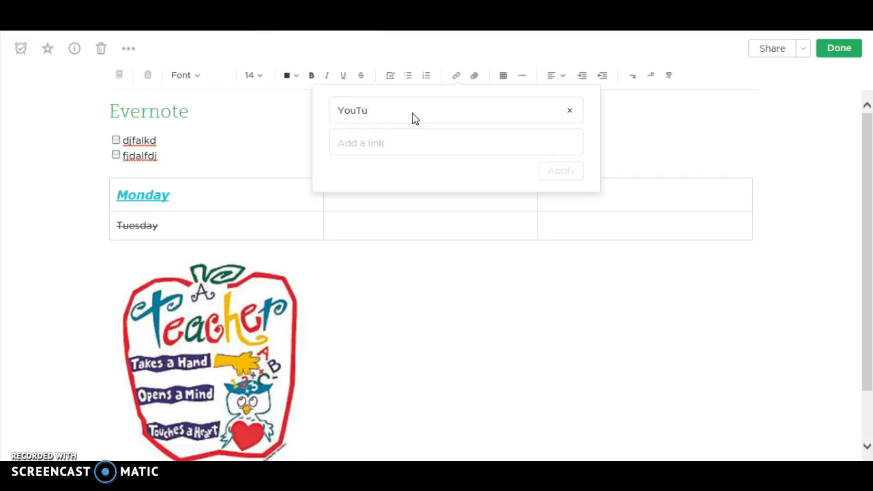
click(406, 132)
click(396, 137)
right_click(396, 142)
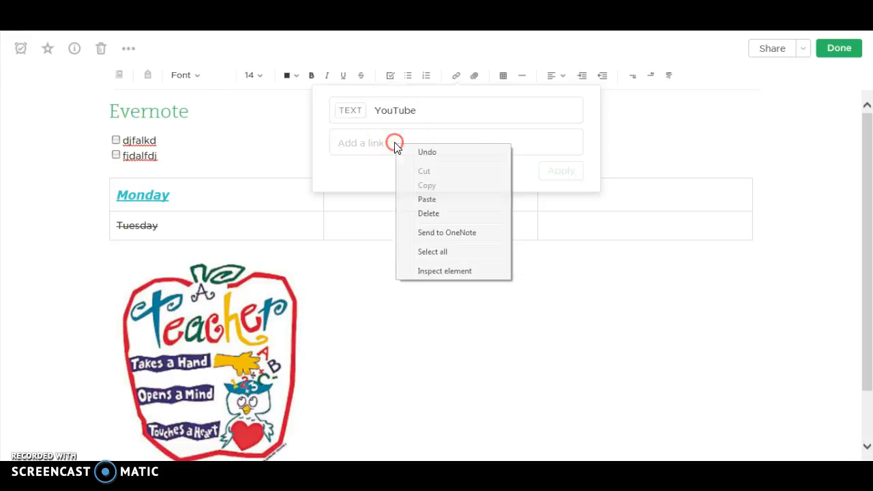
click(426, 199)
click(549, 172)
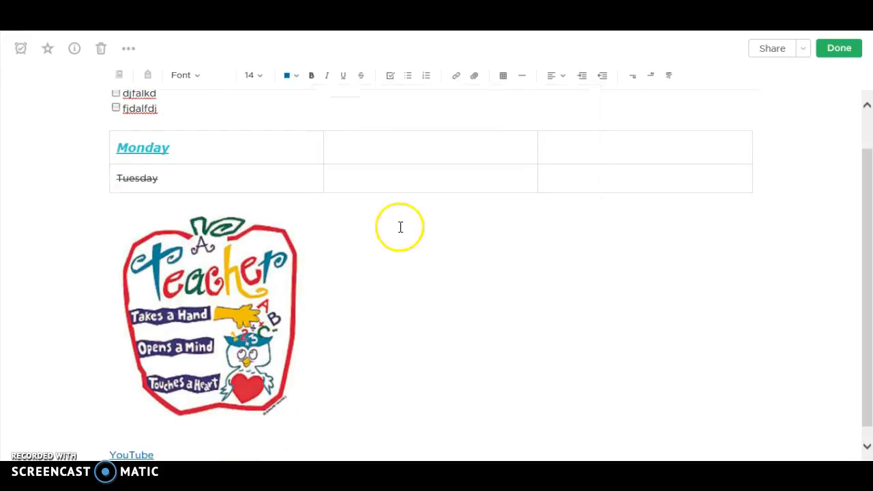
Follow the YouTube link in the note to open its video and pause playback
scroll(307, 284, down, 1)
click(126, 439)
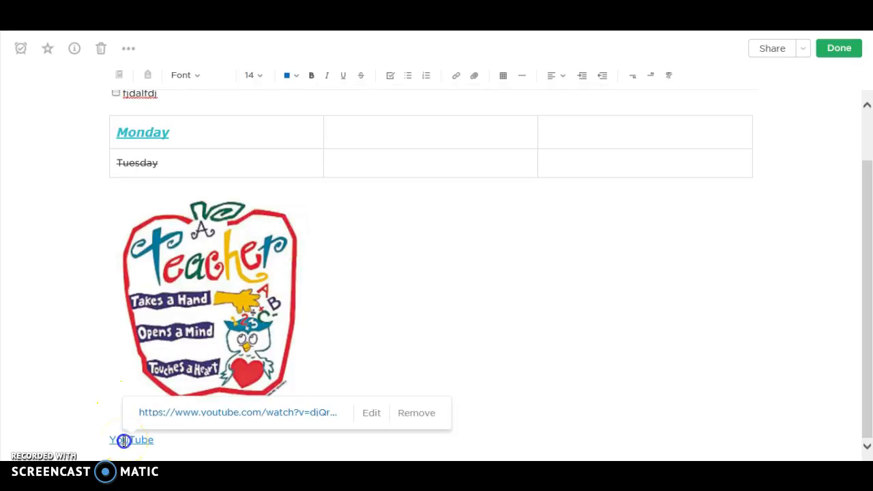
click(124, 441)
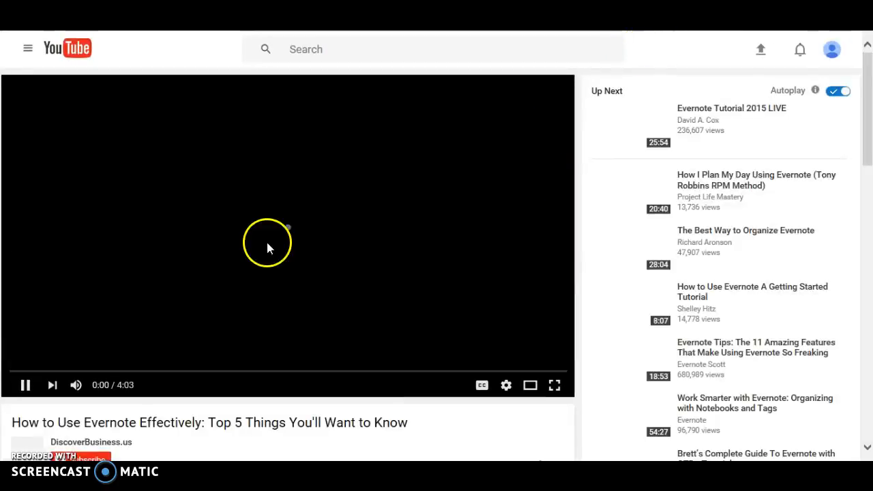
click(24, 385)
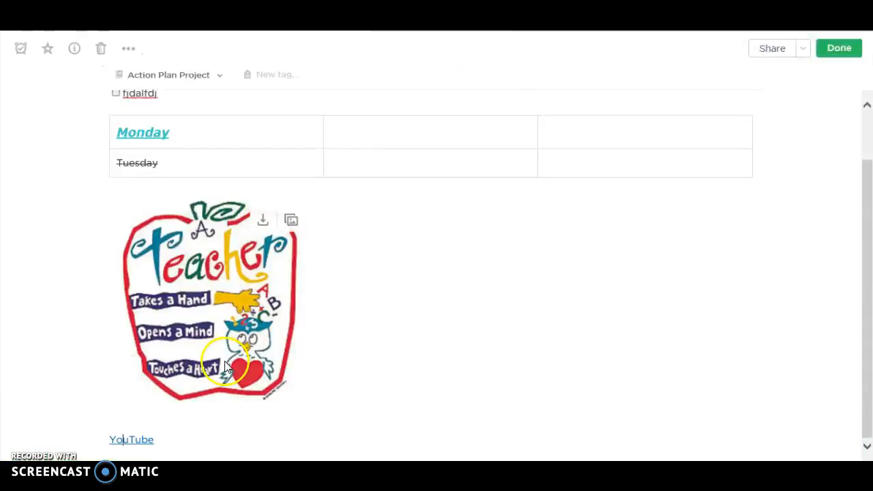
Tag the Evernote note with "STEM" and finish editing it
scroll(227, 367, up, 1)
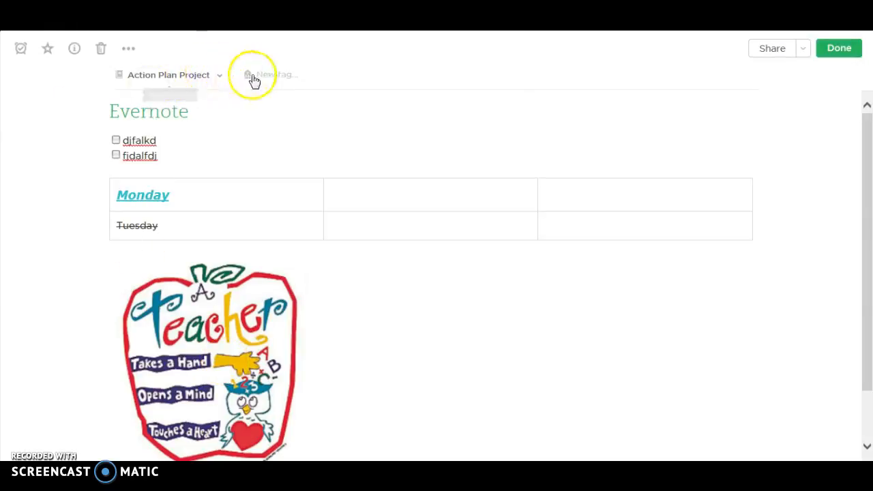
click(282, 75)
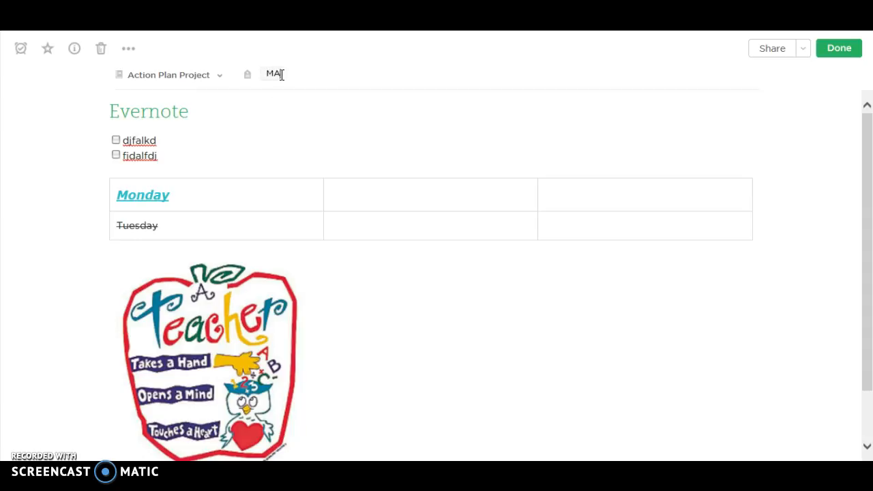
key(BackSpace)
text(s)
click(390, 114)
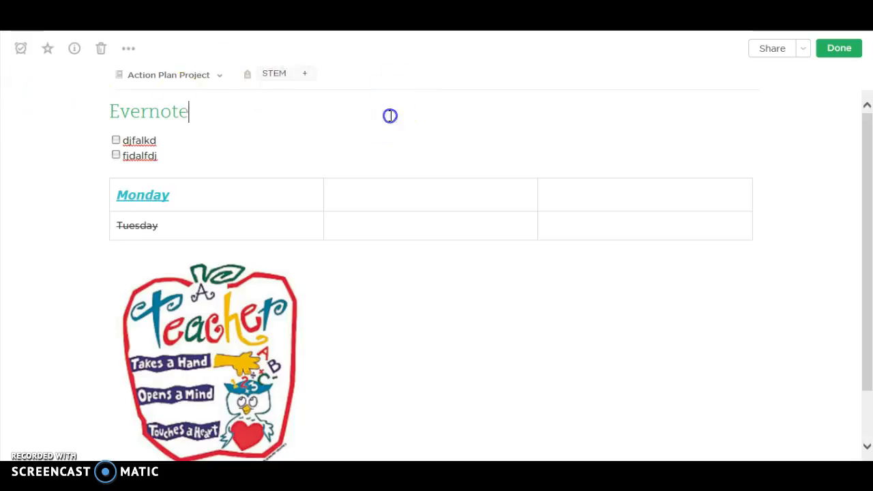
click(843, 54)
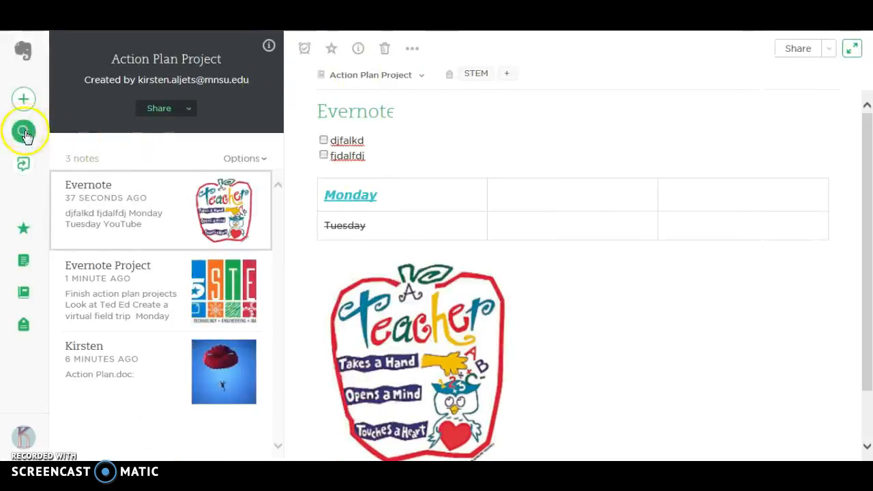
Search the Action Plan Project notebook for "stem", and return to that notebook's note list
click(24, 133)
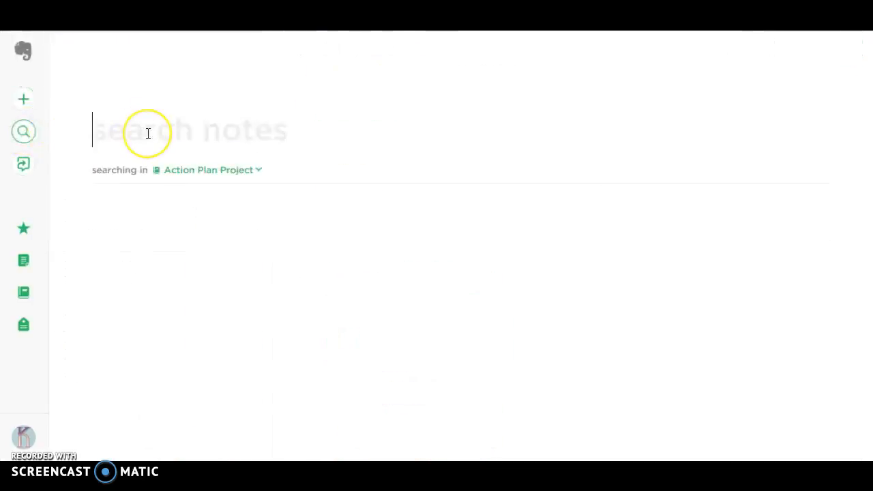
text(stem)
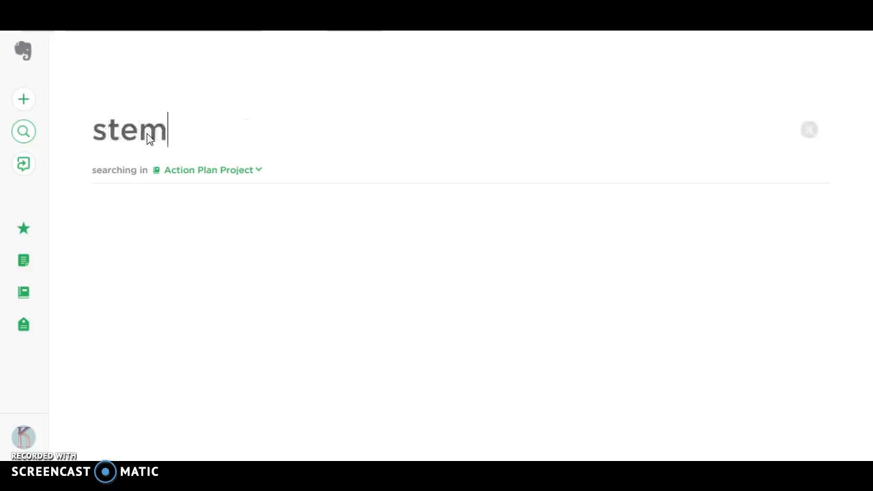
click(26, 292)
click(161, 143)
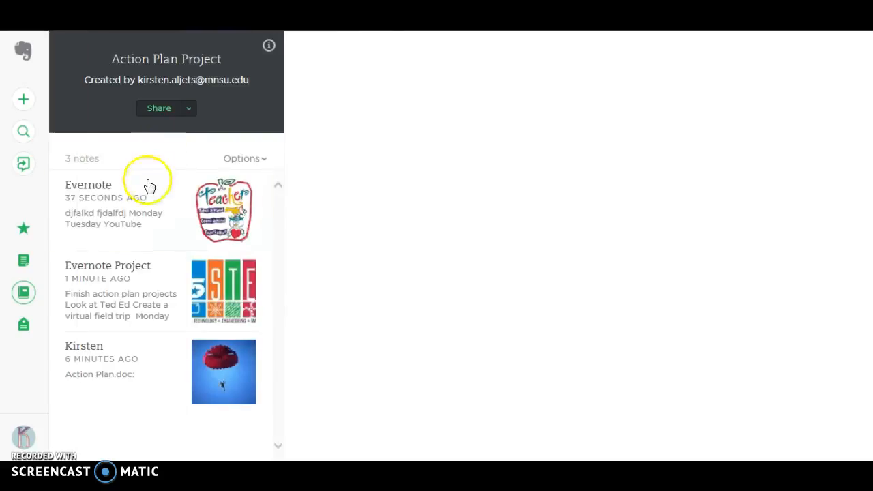
Add a reminder to the Evernote note in the Action Plan Project notebook, and check the reminder list's sort and view options
click(133, 214)
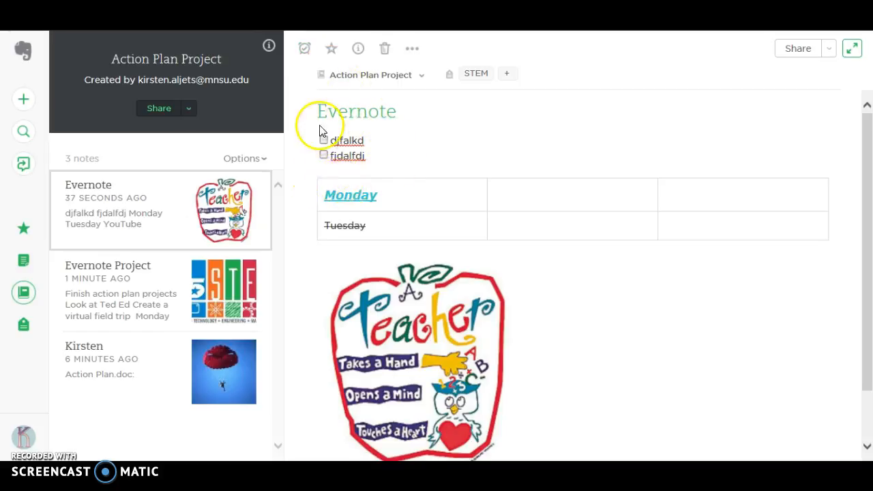
click(305, 54)
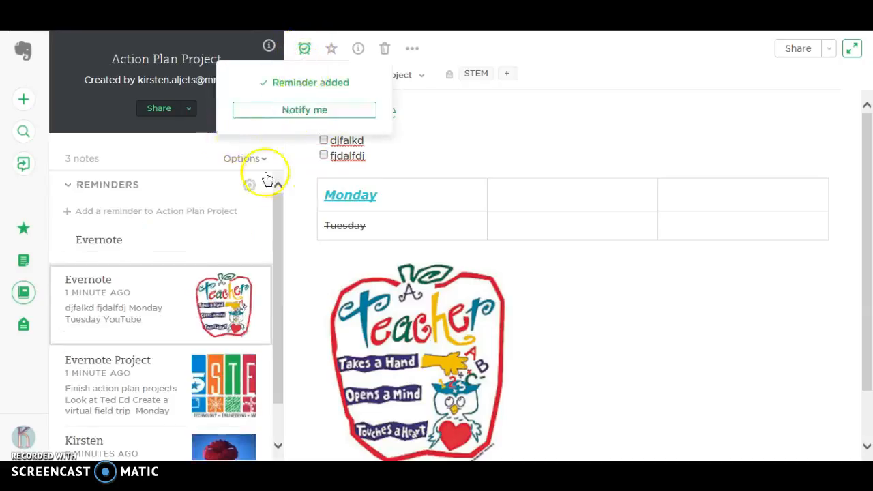
click(250, 185)
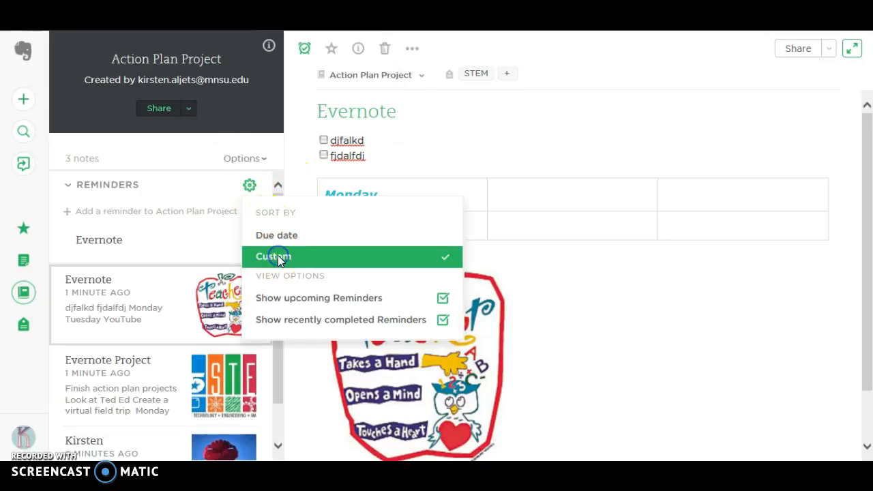
click(250, 185)
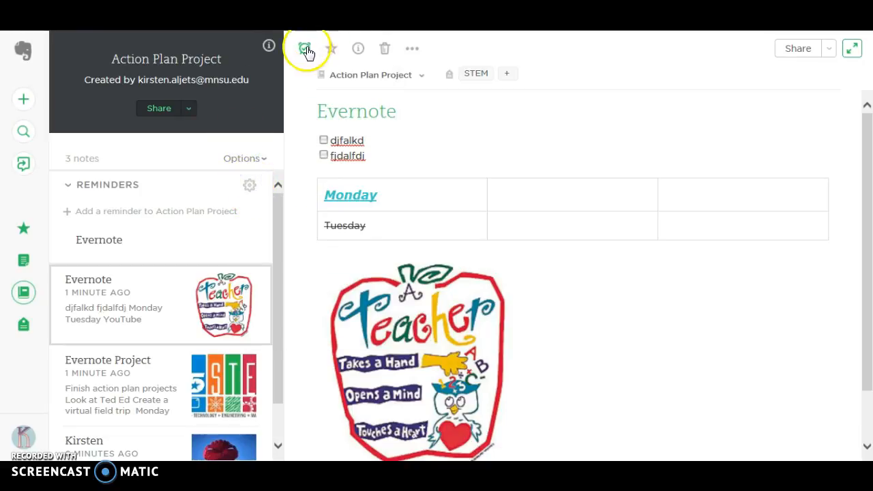
Review the notification date options for the Evernote note's reminder, and mark the reminder as done
click(306, 48)
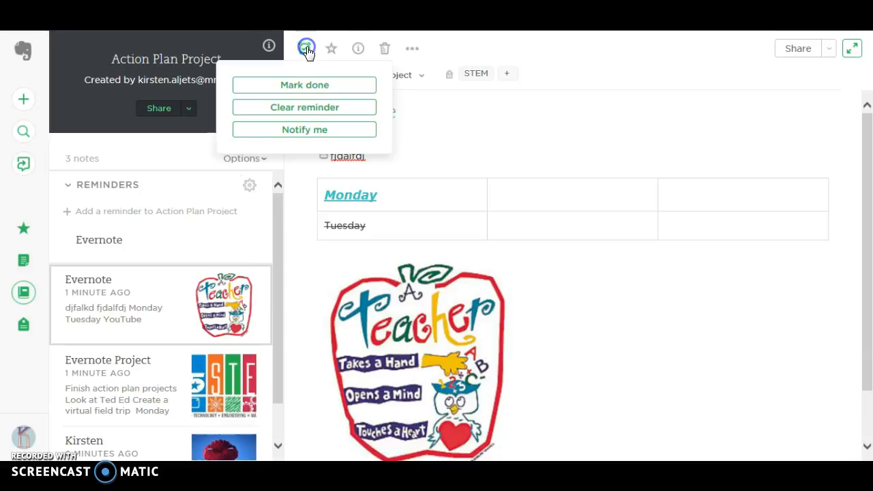
click(305, 132)
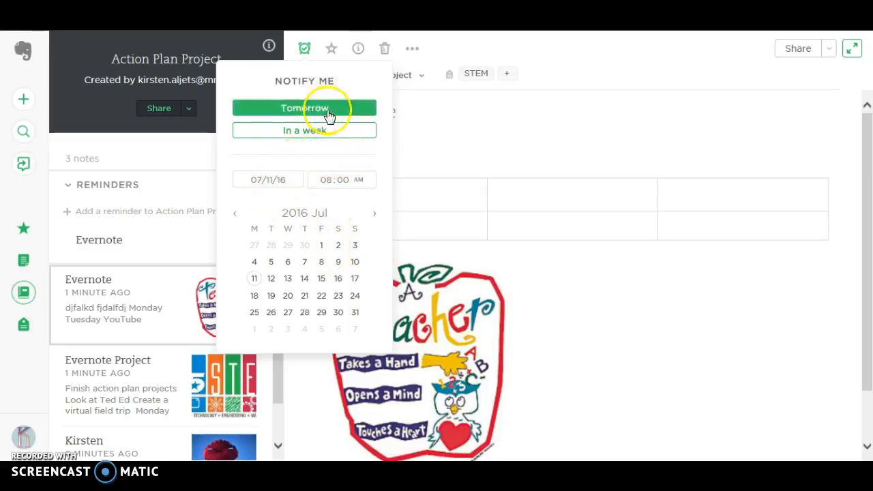
click(305, 53)
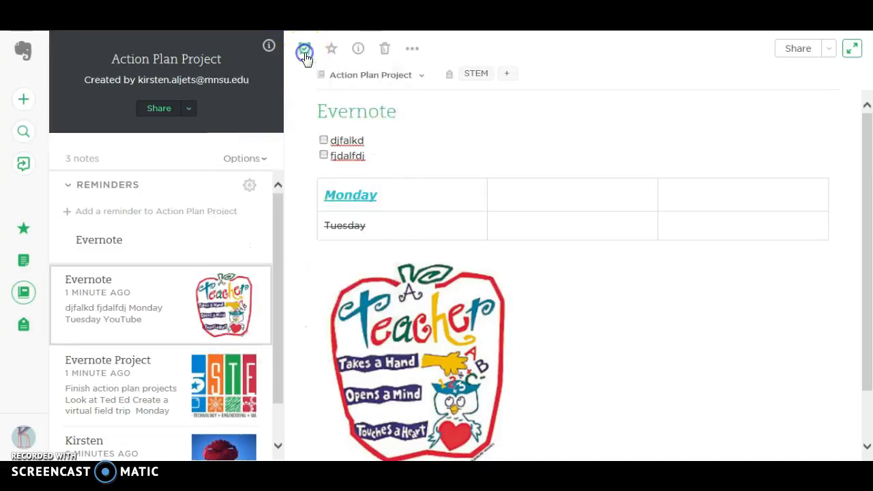
click(249, 187)
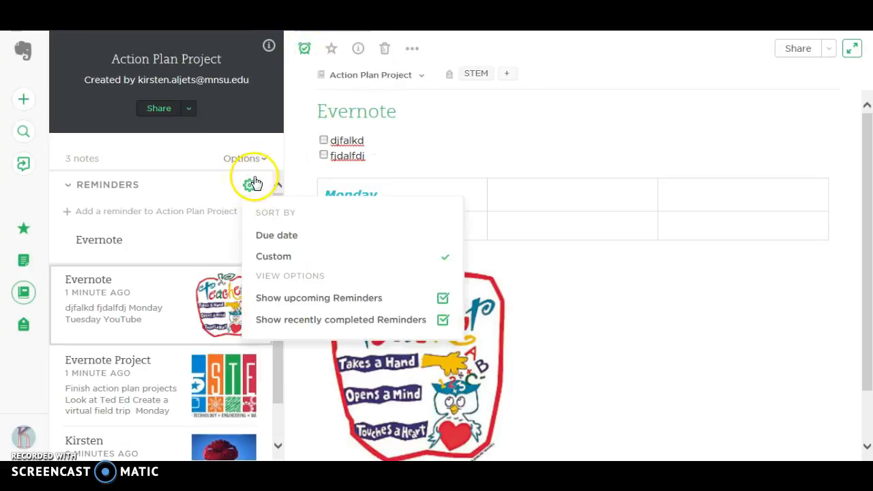
click(250, 186)
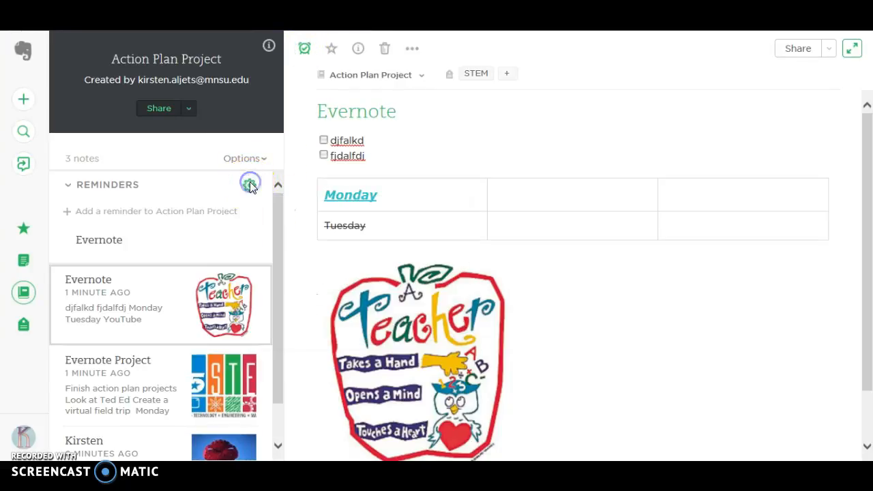
click(306, 55)
click(303, 85)
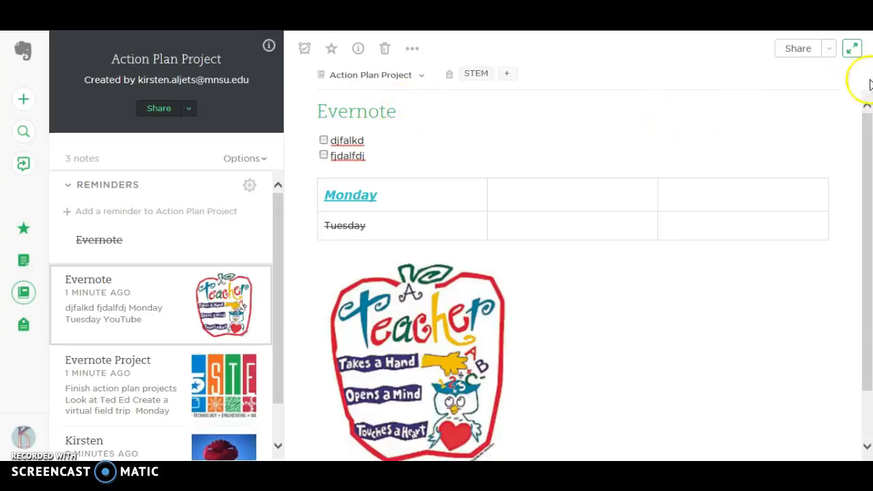
Look at the Evernote note's sharing choices and its email form, and leave without sending anything
click(829, 50)
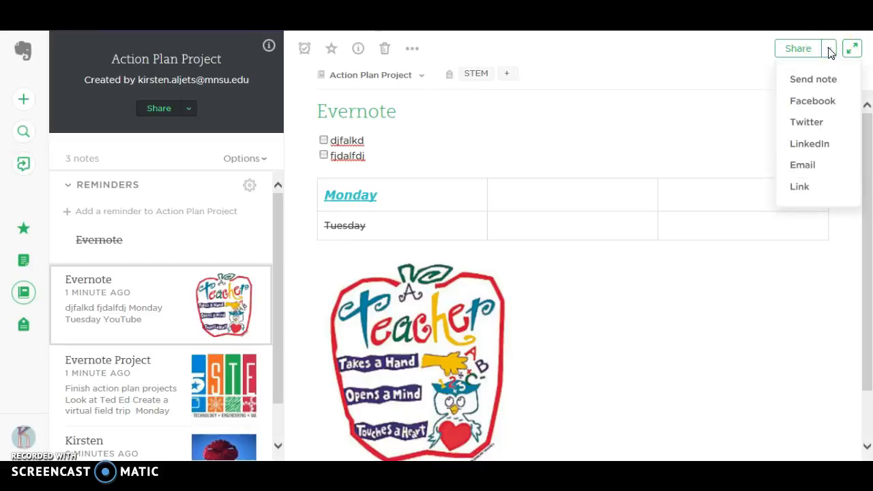
click(817, 165)
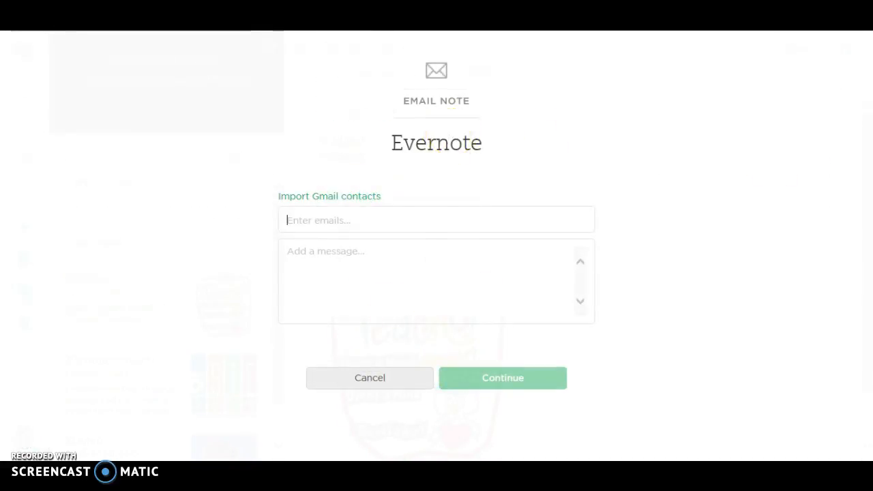
click(382, 382)
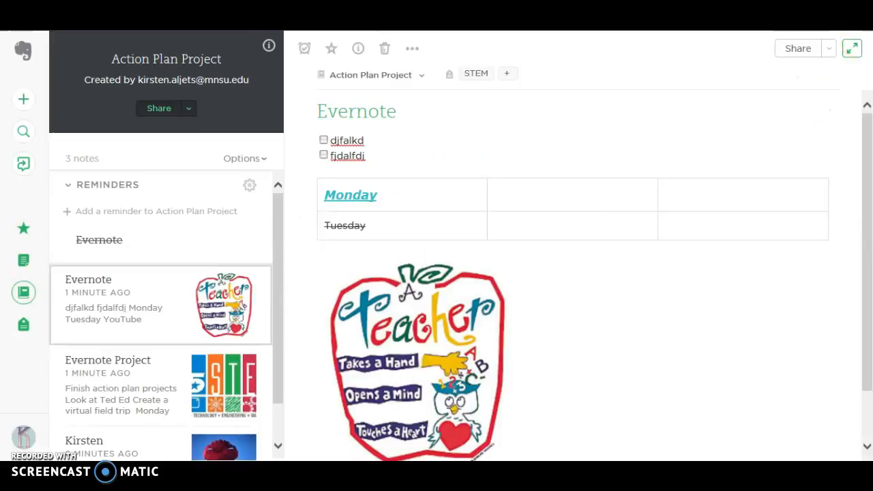
click(828, 48)
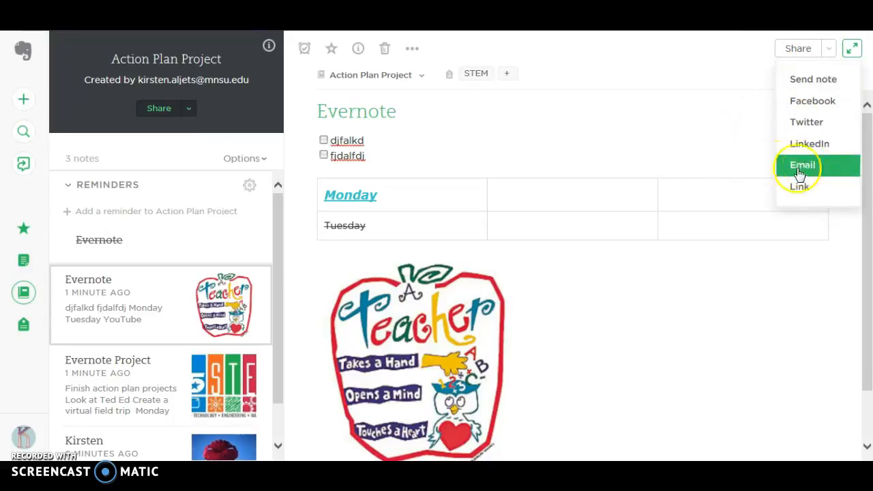
click(674, 167)
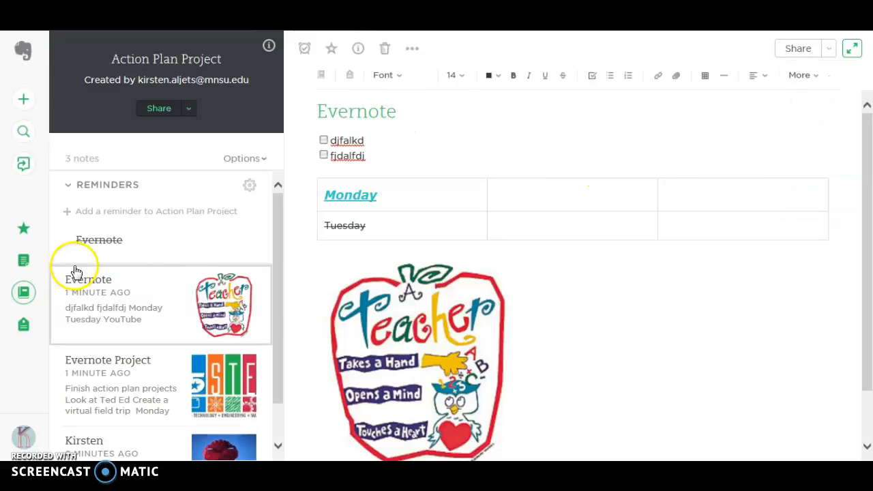
Create a note titled "dsjaklfj" in the Action Plan Project notebook with an empty body, and return to the note list
click(24, 294)
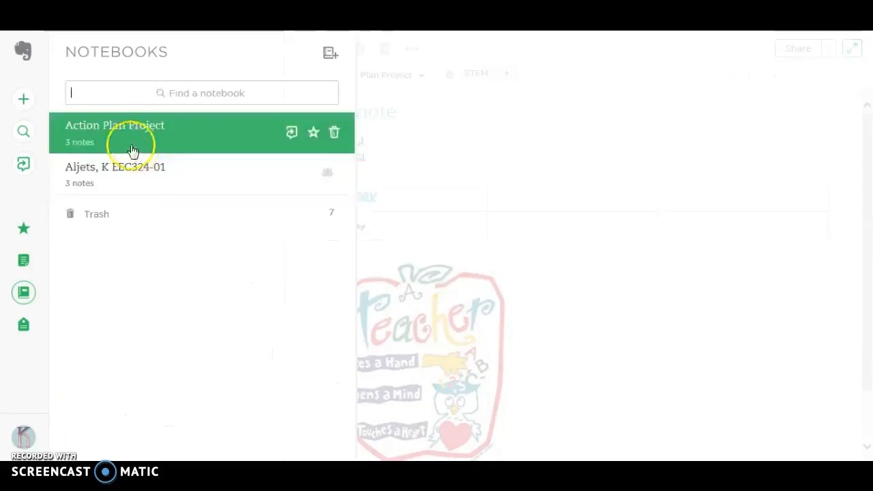
click(29, 101)
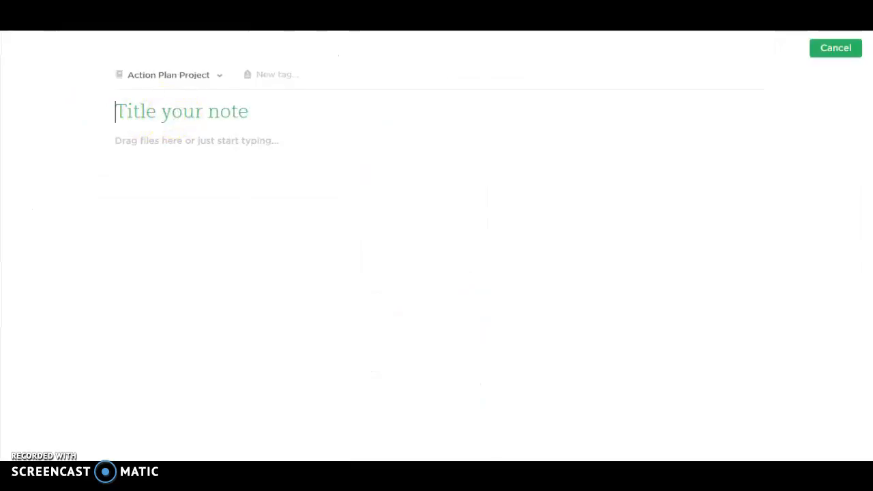
click(825, 50)
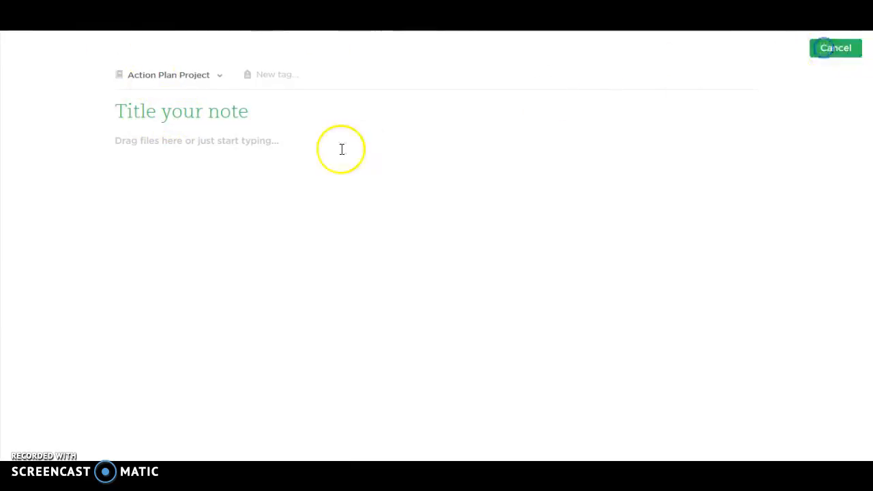
click(831, 49)
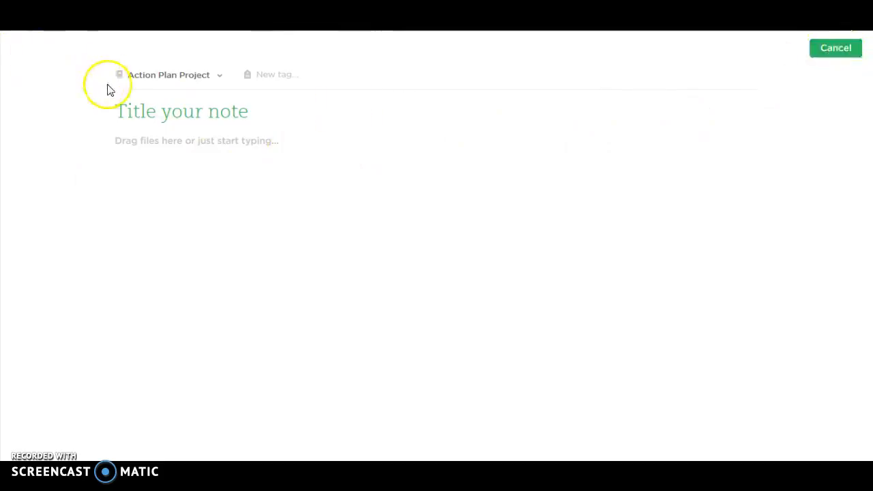
click(836, 50)
click(189, 110)
text(dsjaklfj)
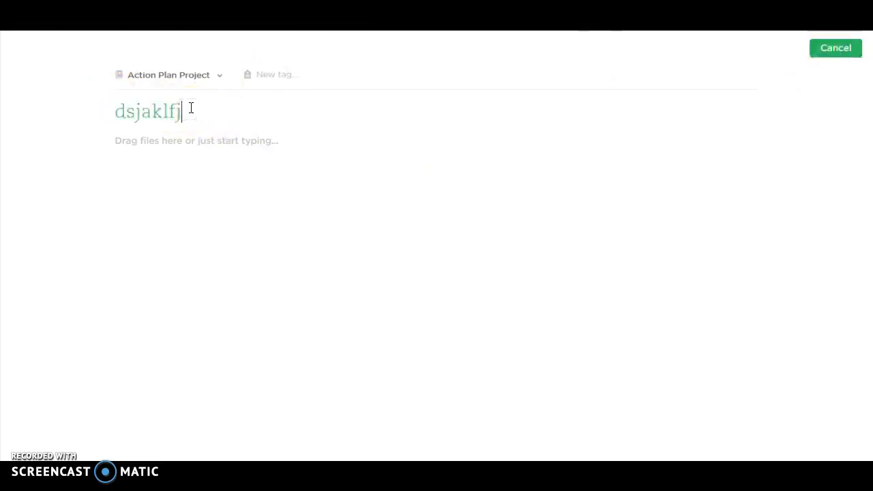
click(238, 156)
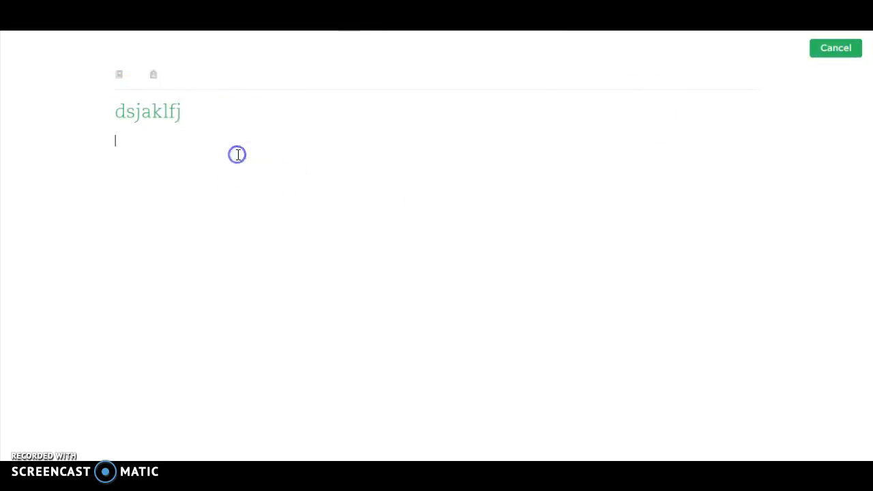
click(835, 53)
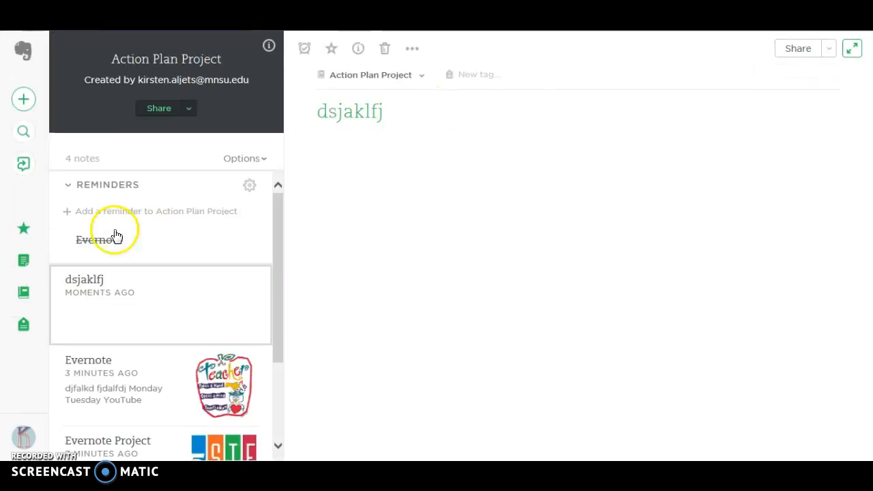
Create a new notebook titled "STEM"
click(23, 294)
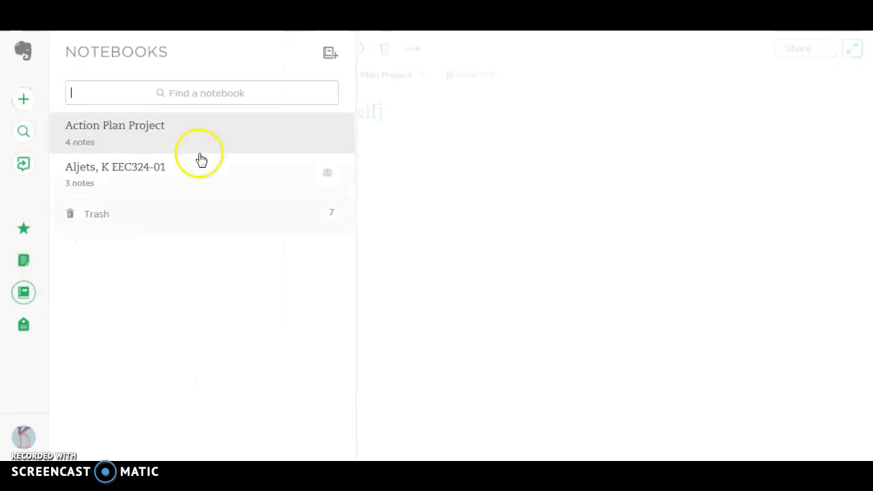
click(329, 59)
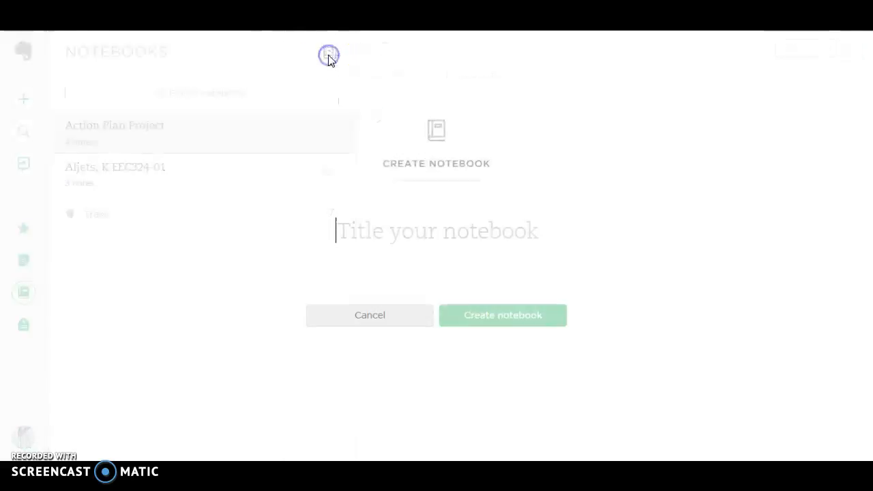
click(379, 226)
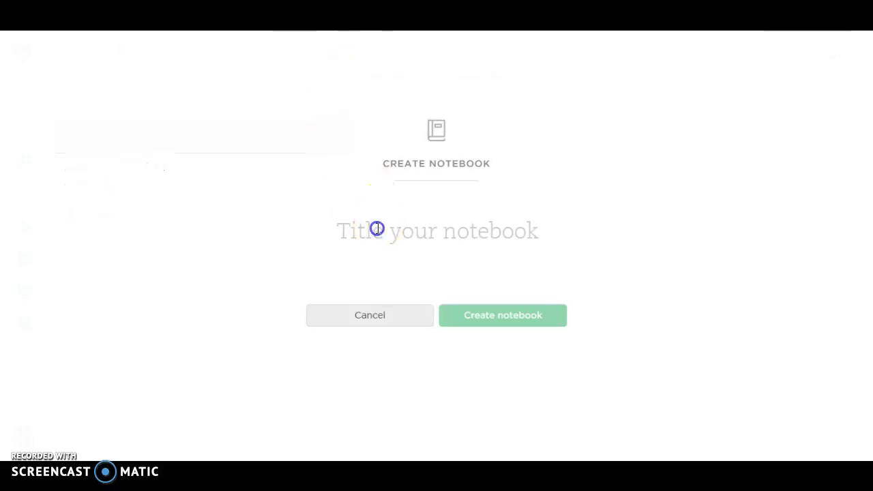
text(SSTEM)
click(508, 321)
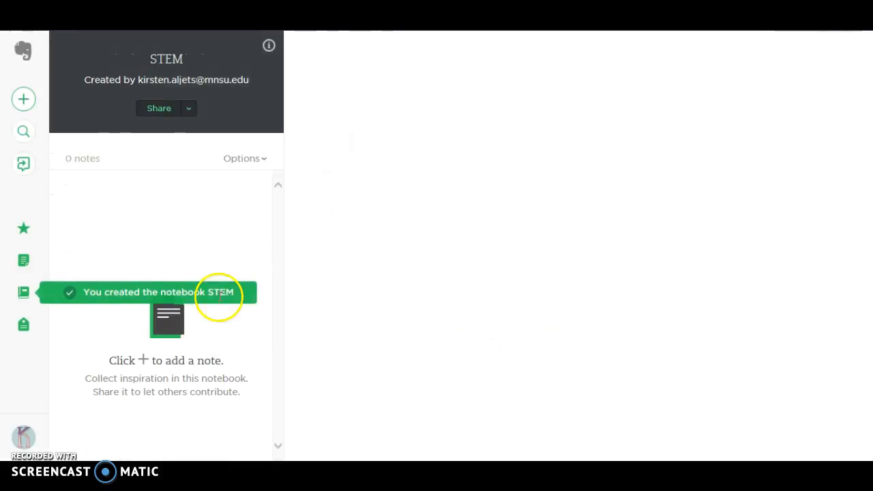
Combine the STEM notebook with the Action Plan Project notebook into a new stack titled "Mankato"
click(24, 293)
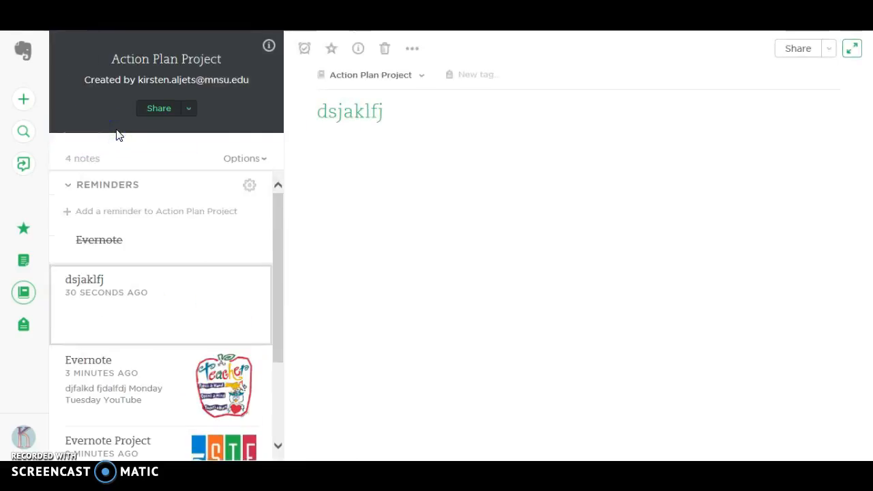
click(20, 296)
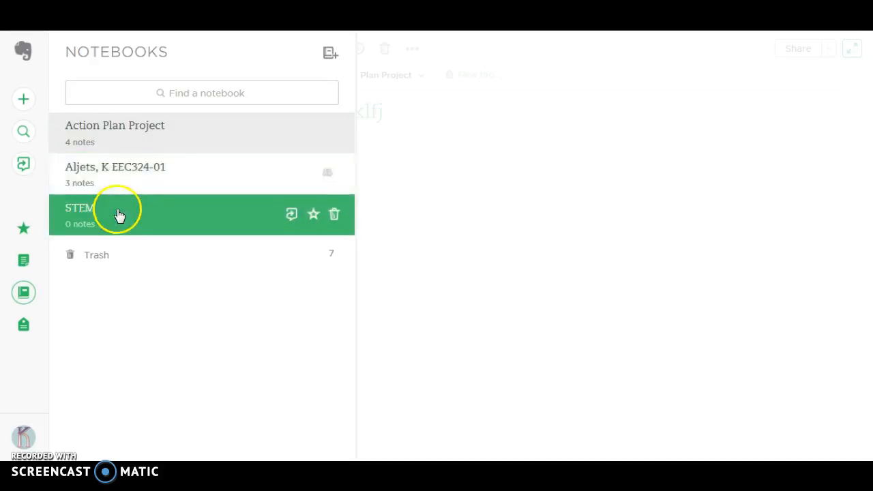
drag(118, 218, 123, 140)
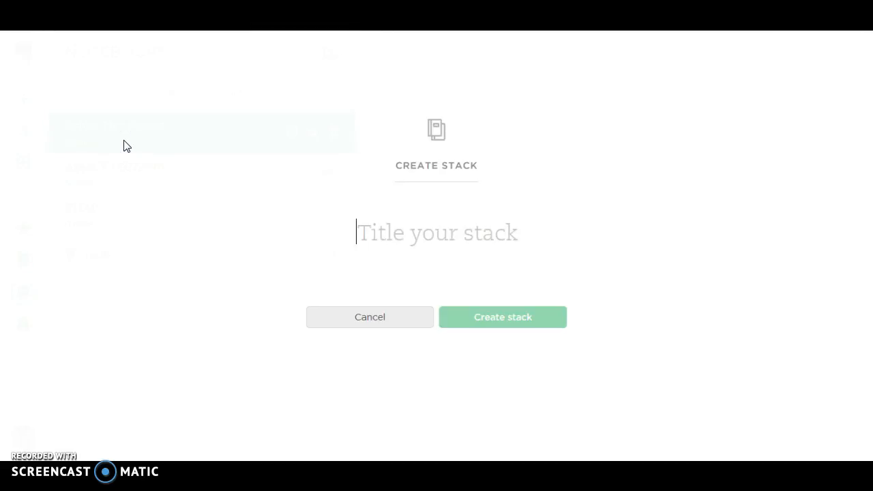
text(MANk)
key(BackSpace)
text(Mankato)
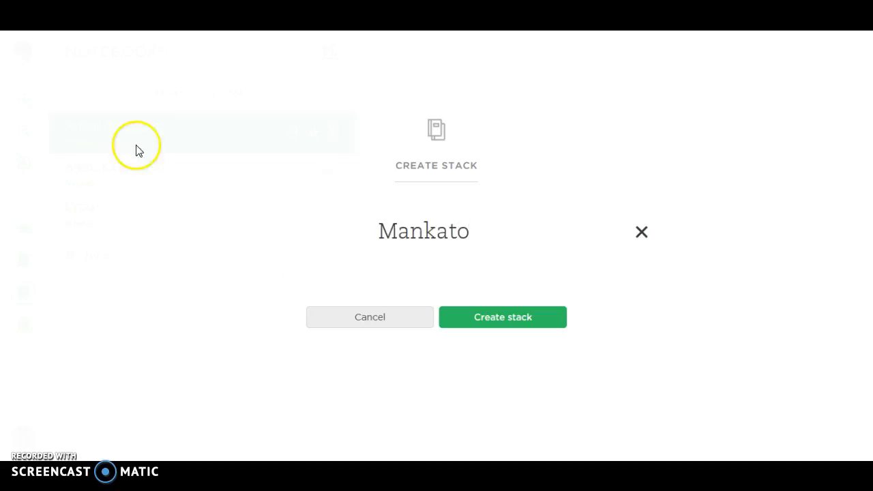
click(464, 318)
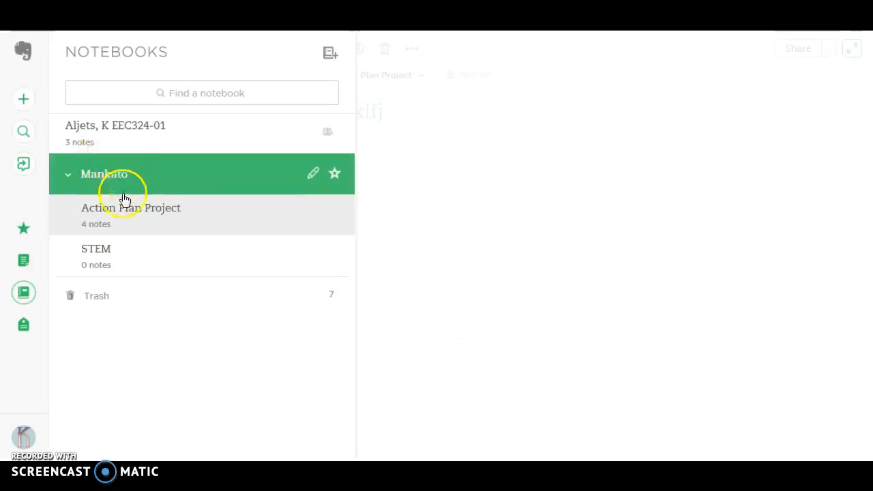
Collapse and re-expand the Mankato stack, and view its STEM notebook before returning to the notebook list
click(101, 175)
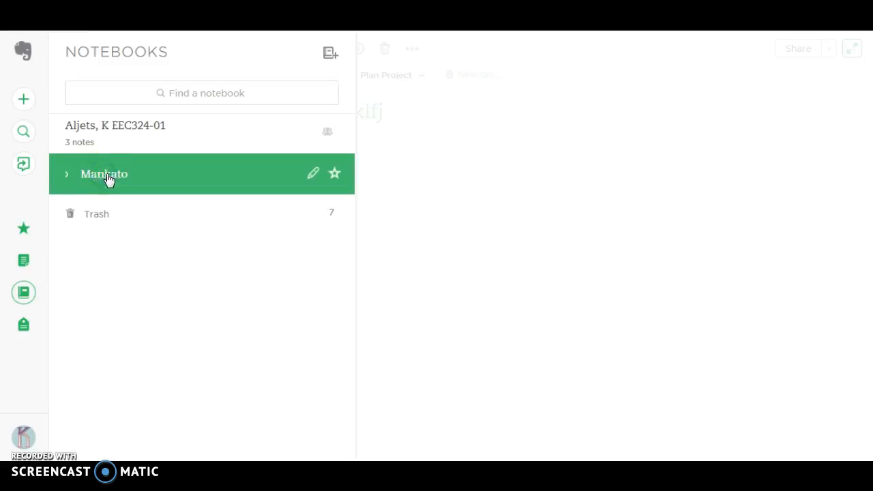
click(107, 175)
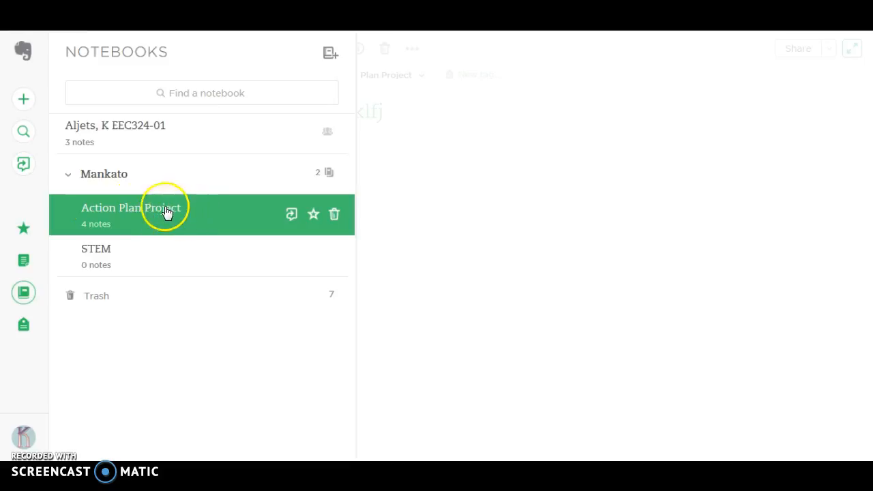
click(136, 257)
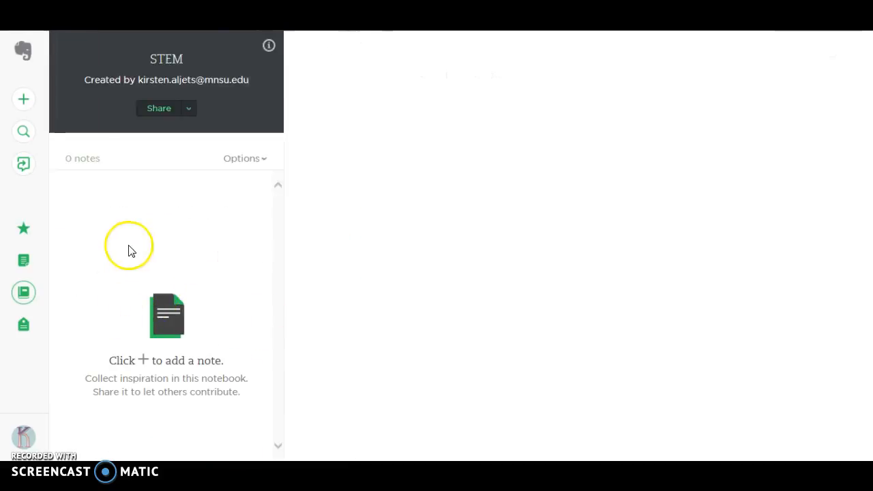
click(22, 291)
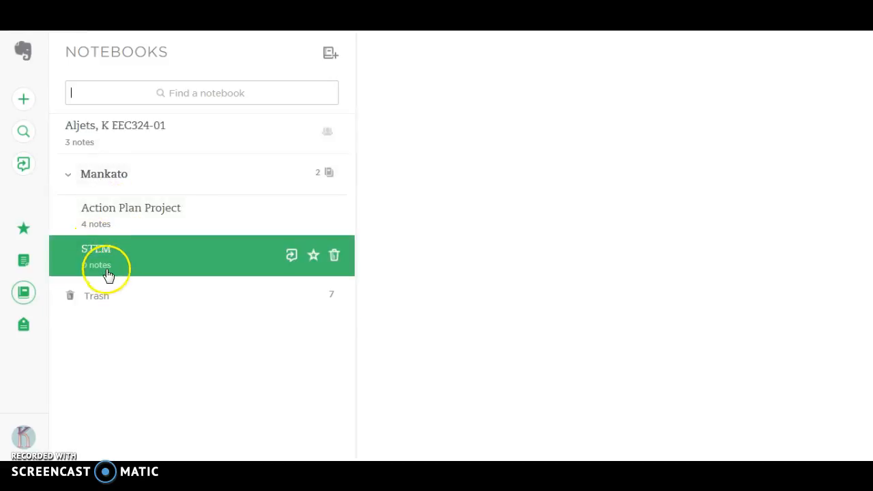
View the STEM notebook in the Mankato stack, return to the notebook list, and open the Action Plan Project notebook
click(125, 249)
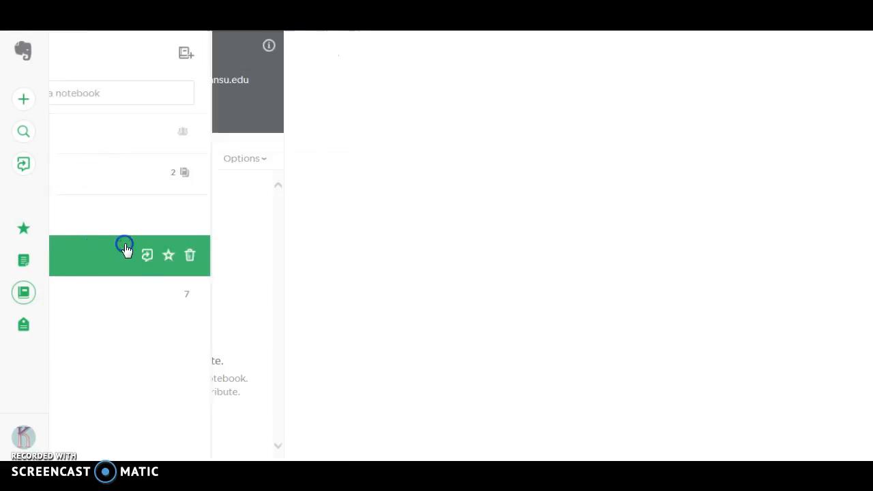
click(23, 292)
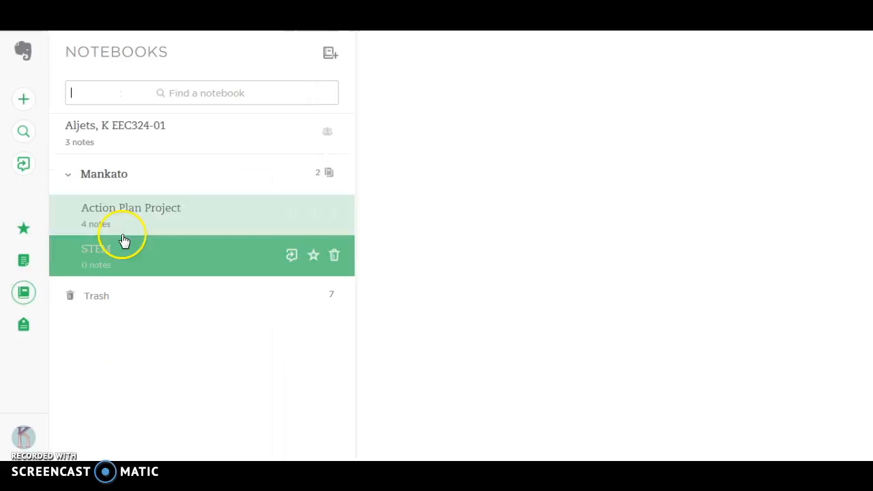
click(126, 229)
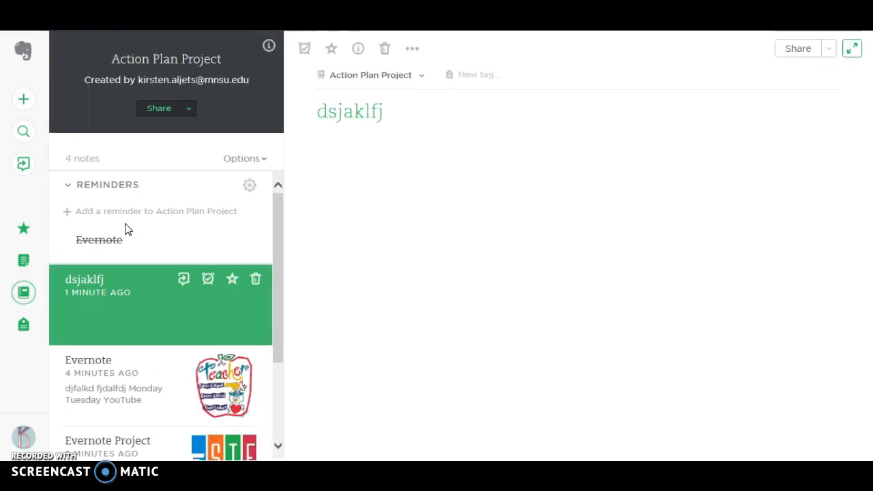
Open the Evernote Project note and review its checklist, weekday table, paragraph text, Action Plan.doc attachment and STEM image
scroll(177, 331, down, 2)
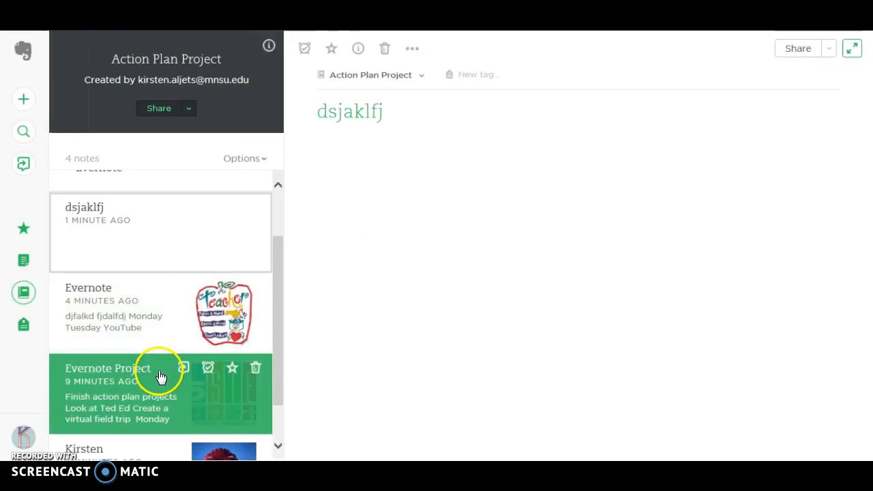
click(159, 376)
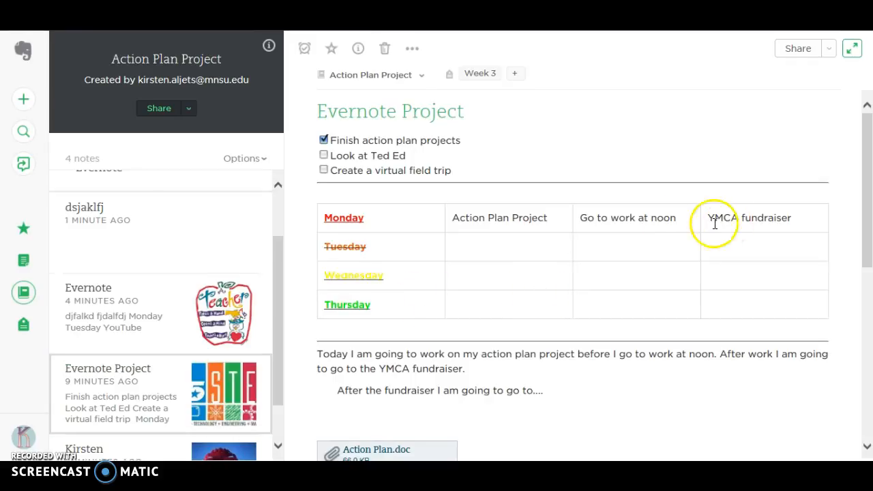
scroll(581, 220, down, 5)
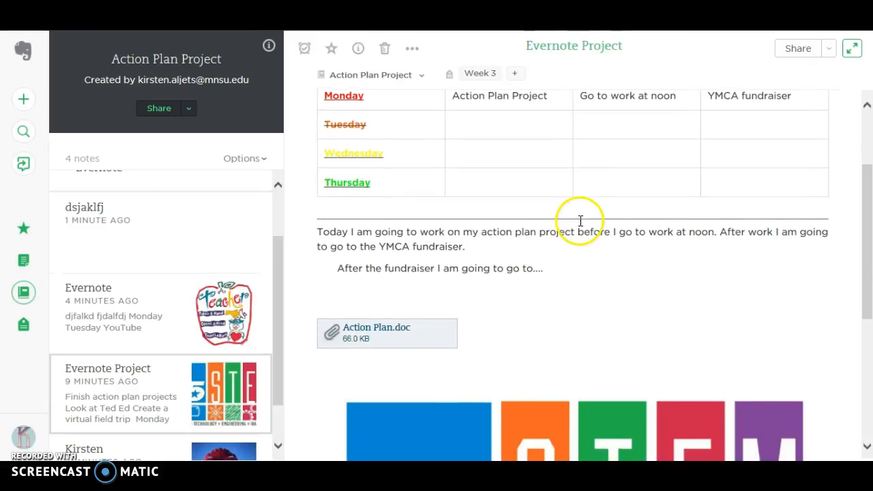
scroll(580, 225, down, 3)
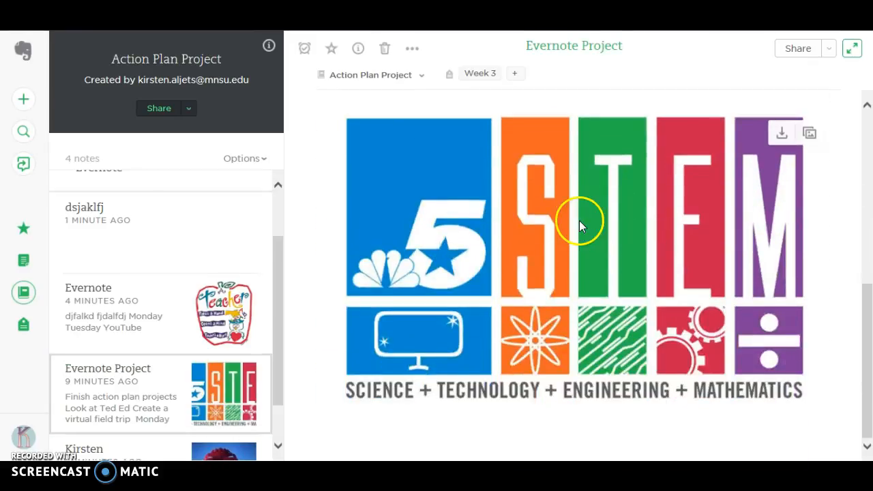
scroll(581, 229, up, 4)
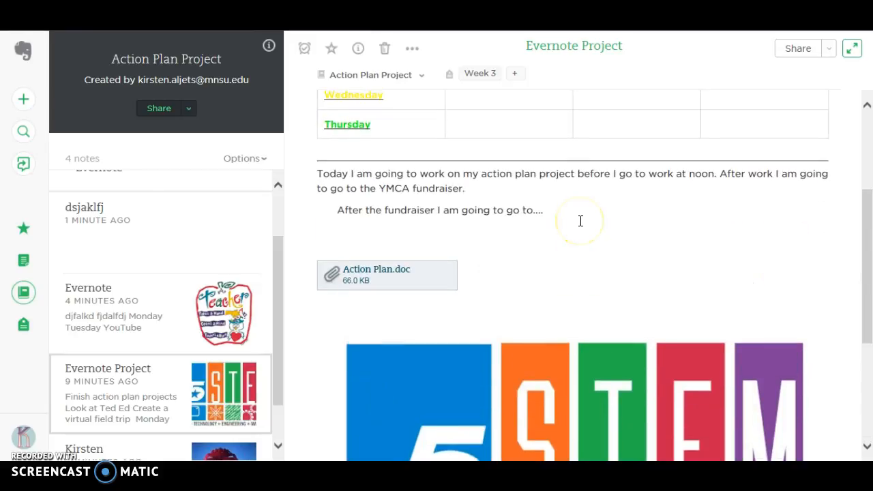